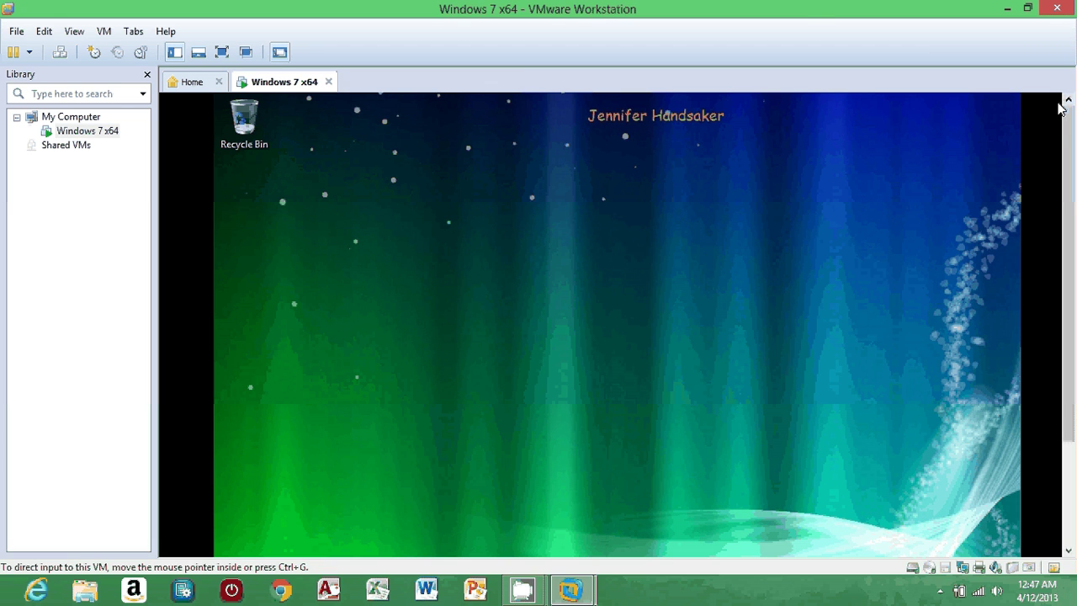
# - Open the User Accounts page under User Accounts and Family Safety in the virtual machine's Control Panel
pyautogui.moveTo(1061, 108); pyautogui.dragTo(1070, 278)
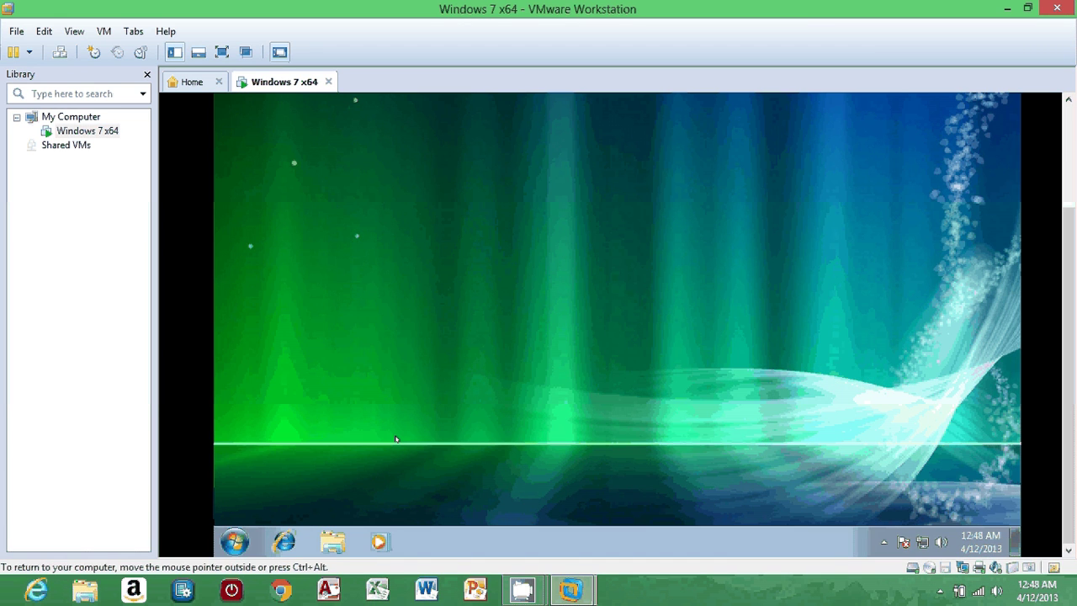
pyautogui.click(236, 541)
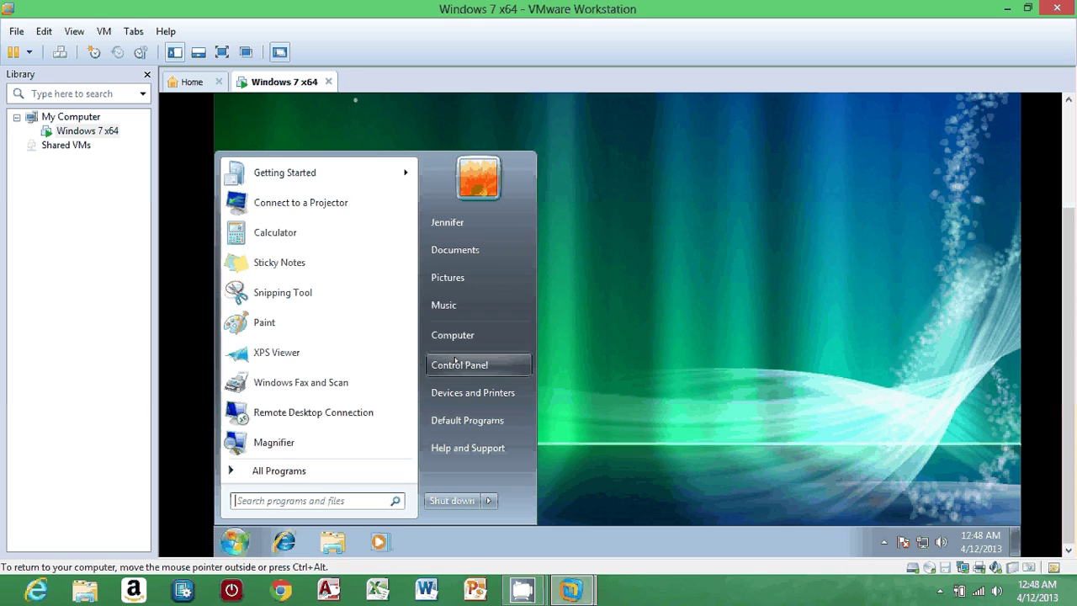
pyautogui.click(456, 364)
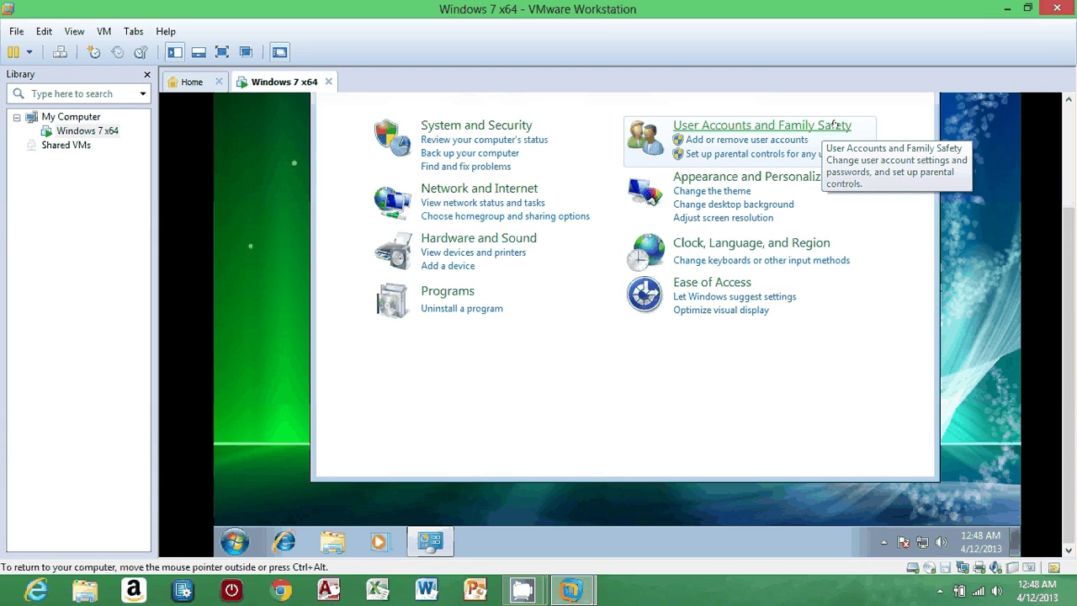
pyautogui.click(835, 126)
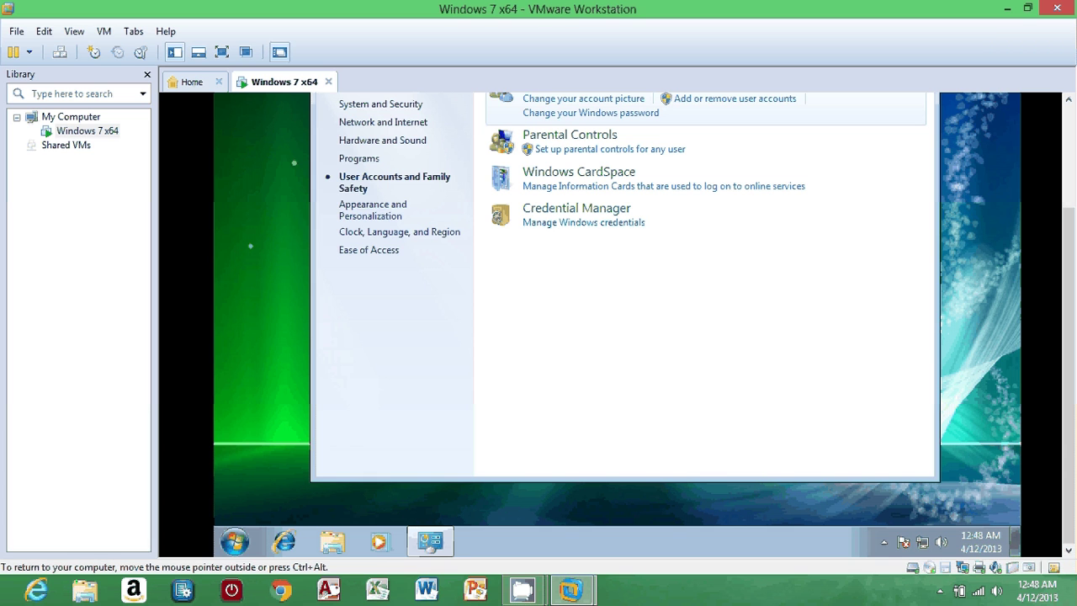
pyautogui.moveTo(1066, 286); pyautogui.dragTo(1067, 255)
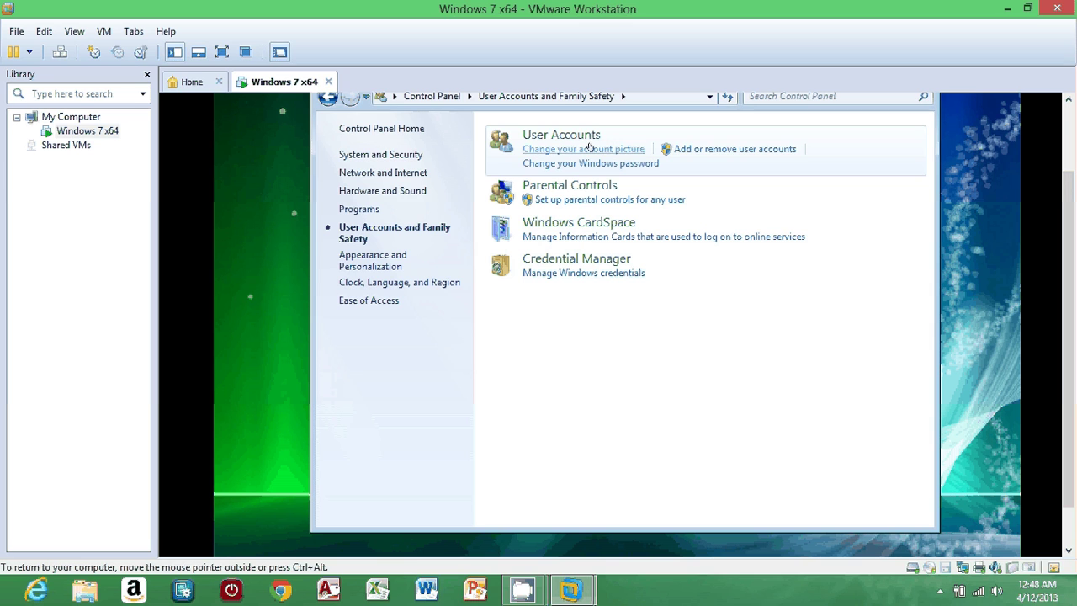
pyautogui.click(565, 135)
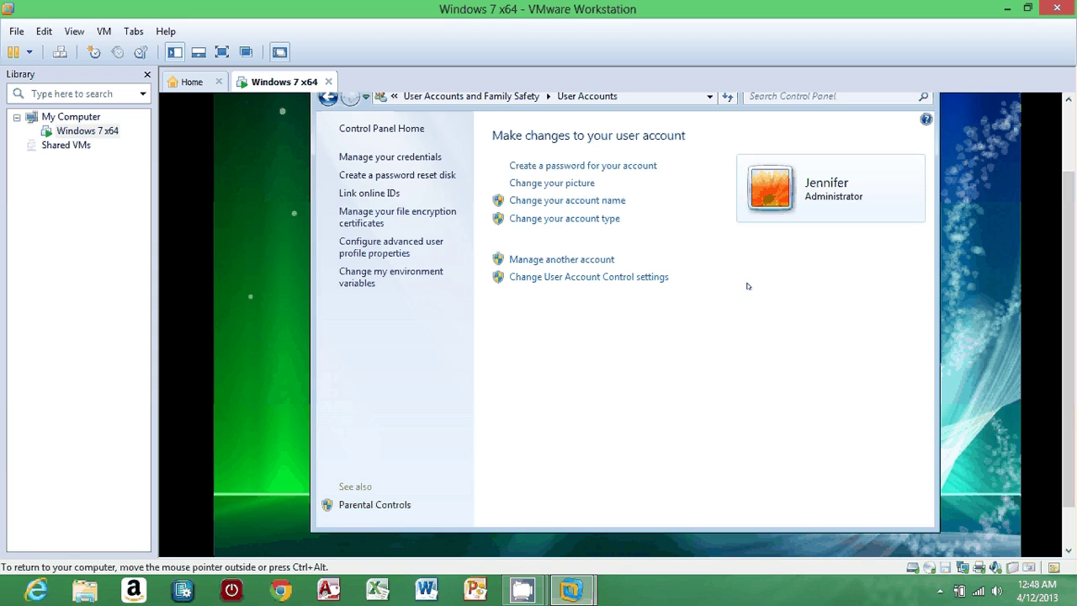
pyautogui.click(589, 166)
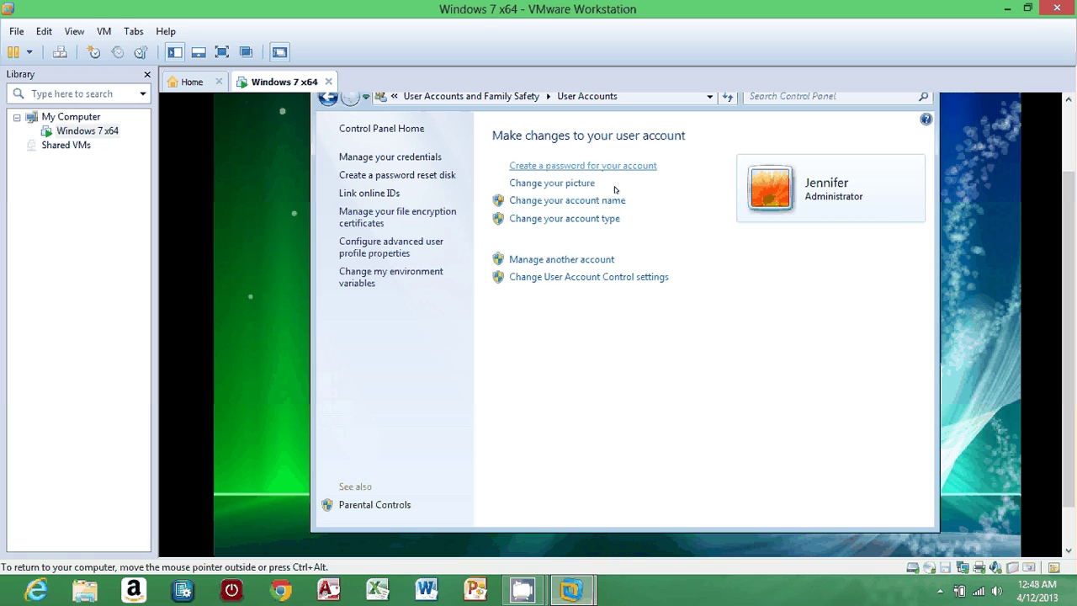
# - Raise the User Account Control notification level to Always notify and allow the change
pyautogui.click(601, 277)
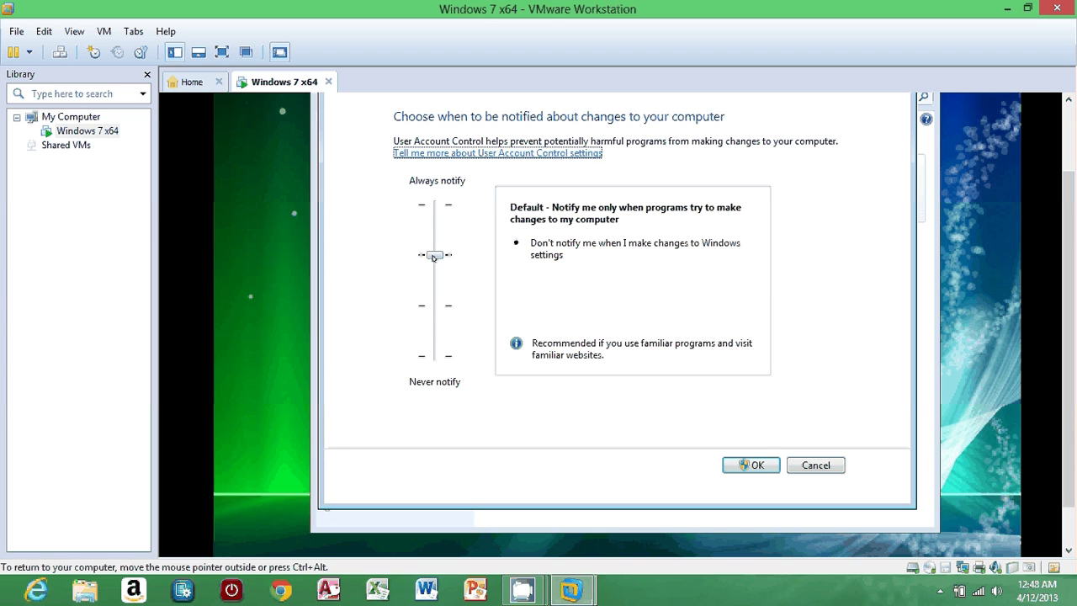
pyautogui.moveTo(433, 258); pyautogui.dragTo(434, 205)
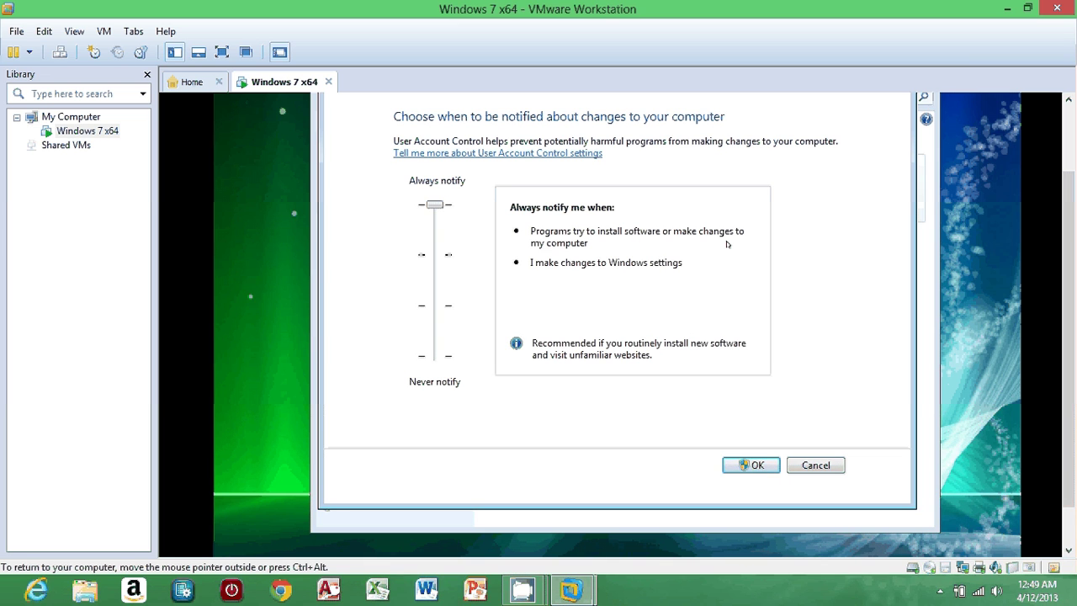
pyautogui.click(772, 459)
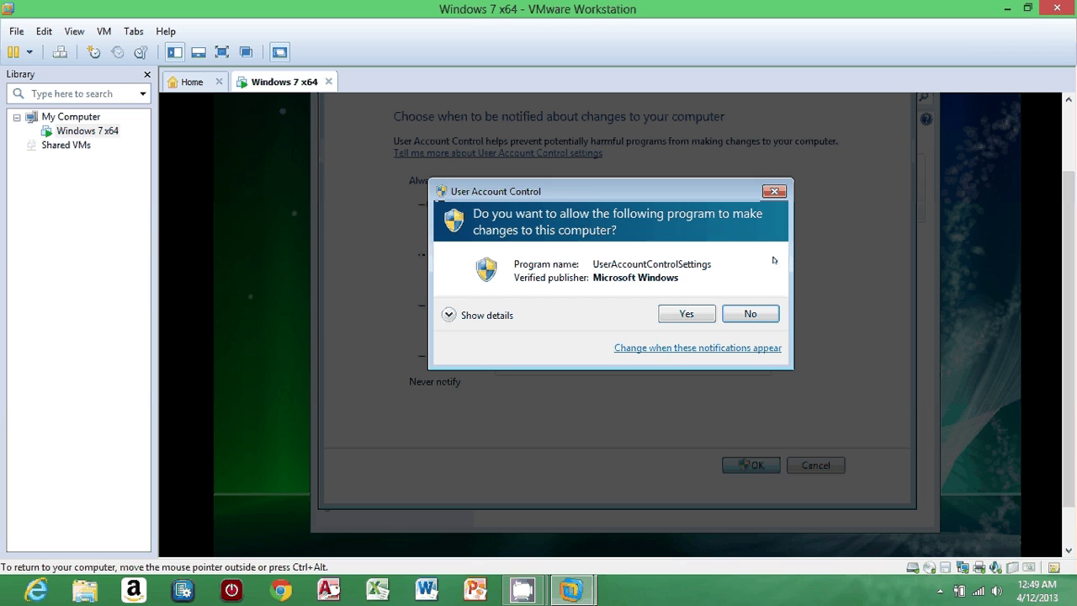
pyautogui.click(685, 314)
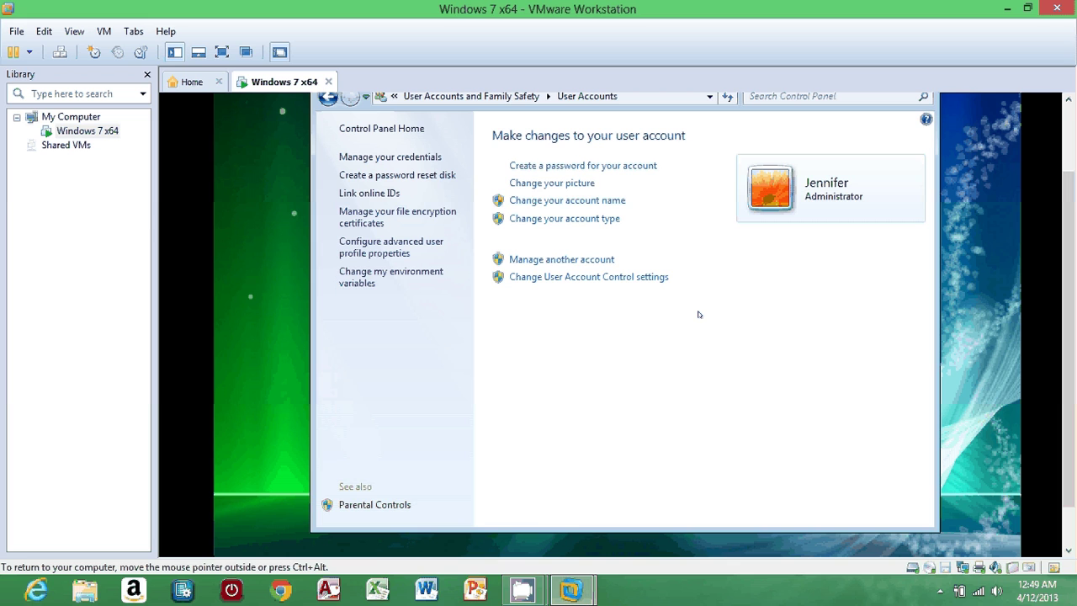
# - Set the time zone to (UTC-07:00) Mountain Time (US & Canada) in the Date and Time settings under Clock, Language, and Region
pyautogui.click(409, 130)
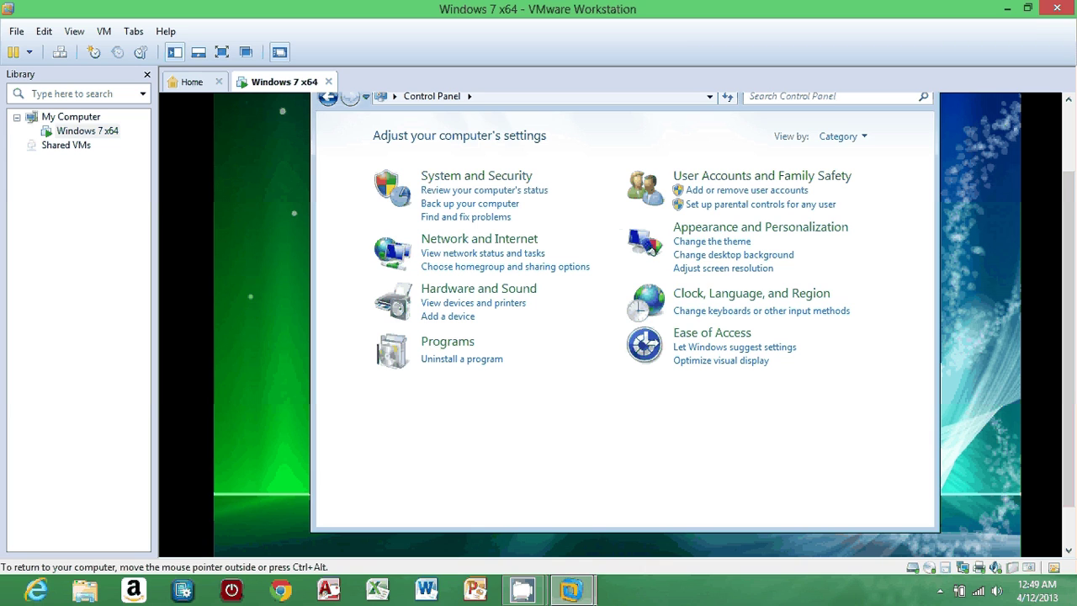
pyautogui.click(718, 299)
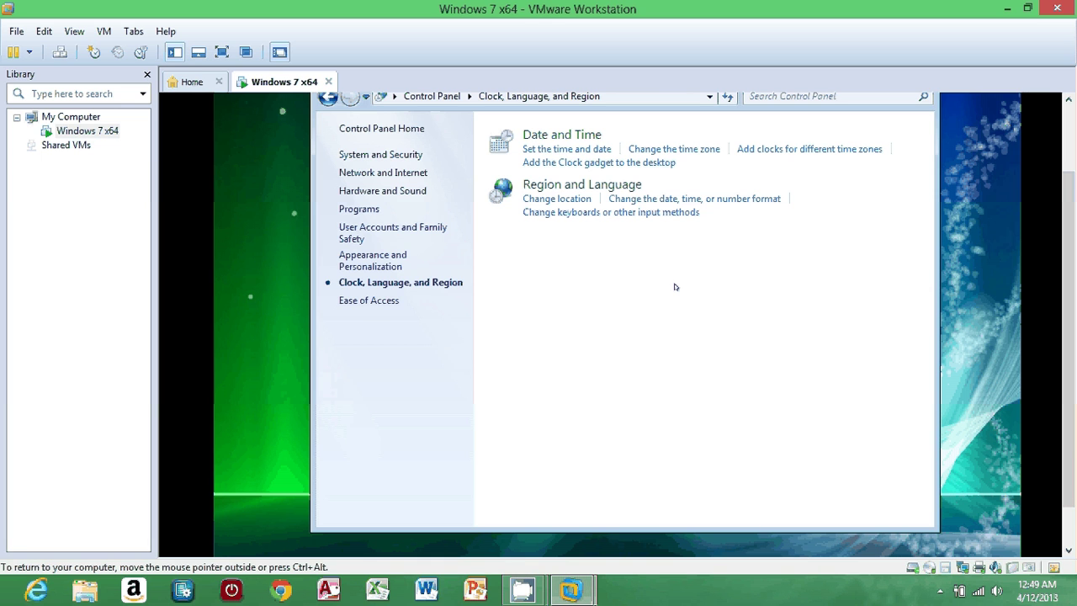
pyautogui.click(593, 149)
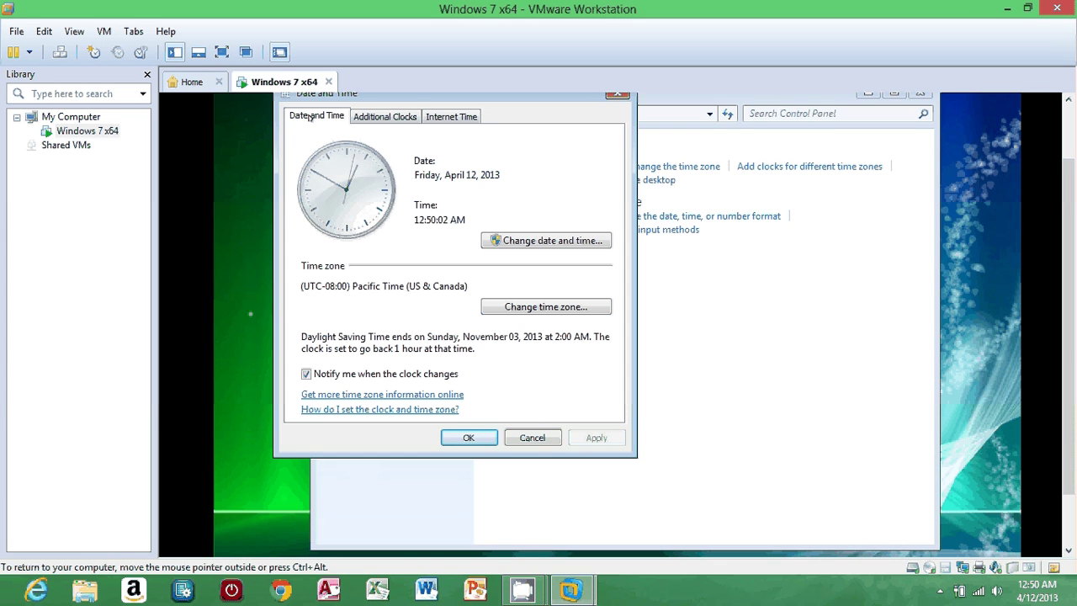
pyautogui.click(527, 308)
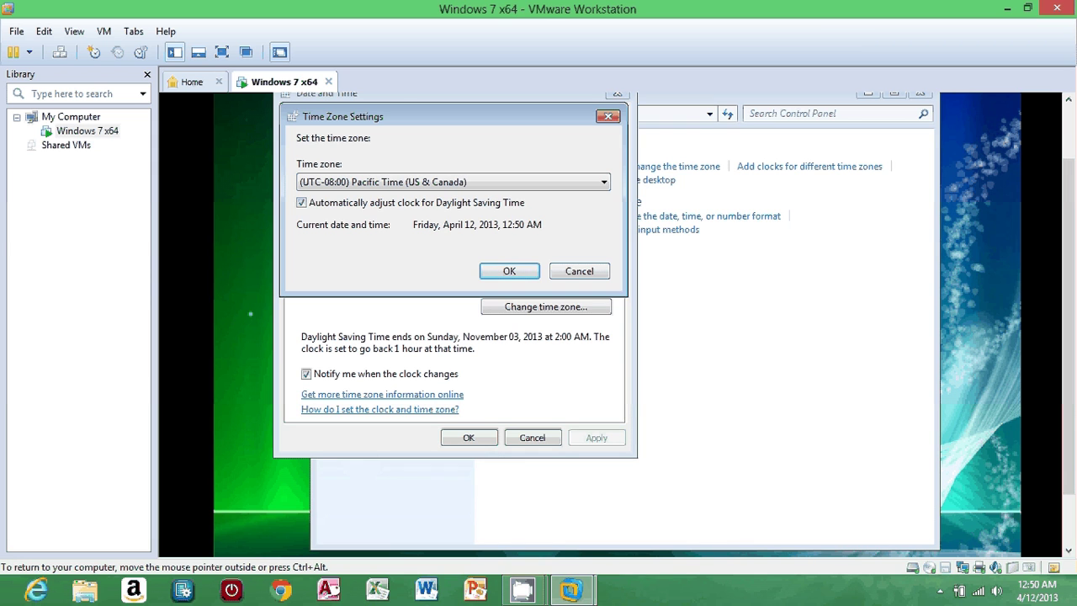
pyautogui.click(604, 181)
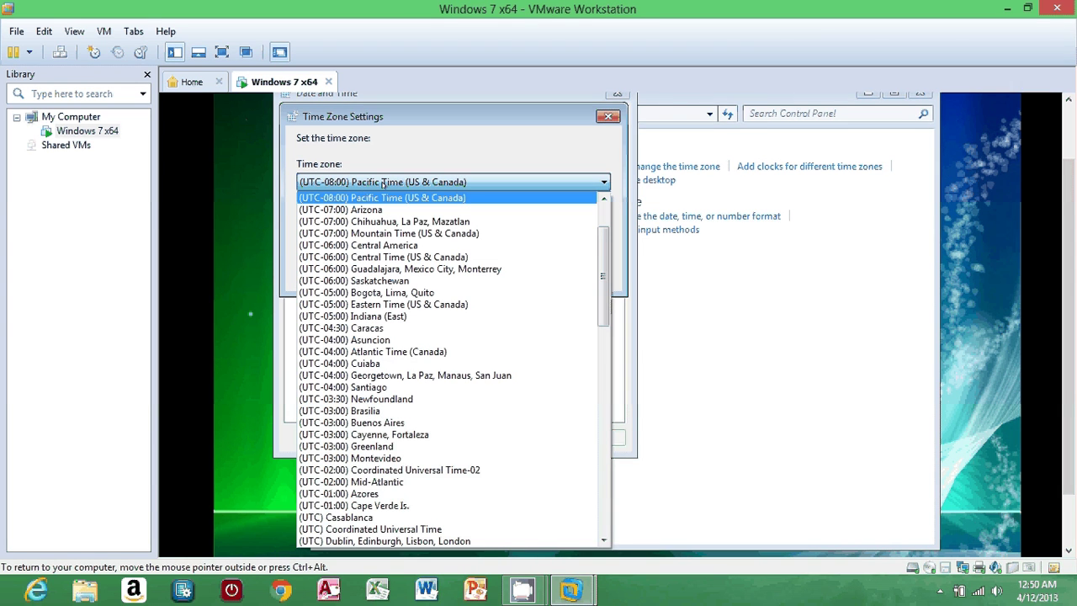
pyautogui.click(405, 234)
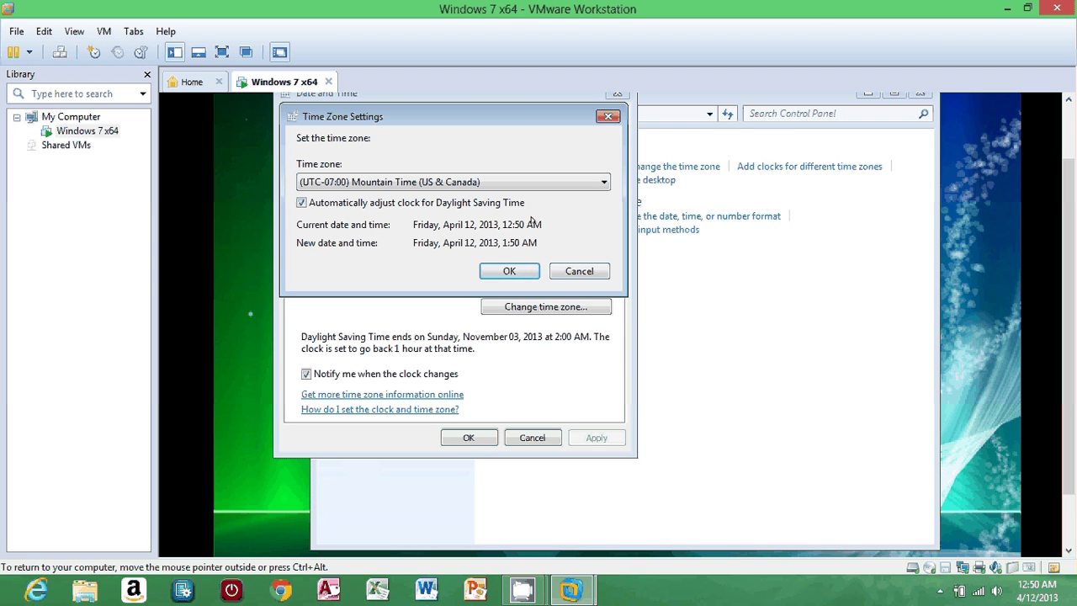
pyautogui.click(509, 271)
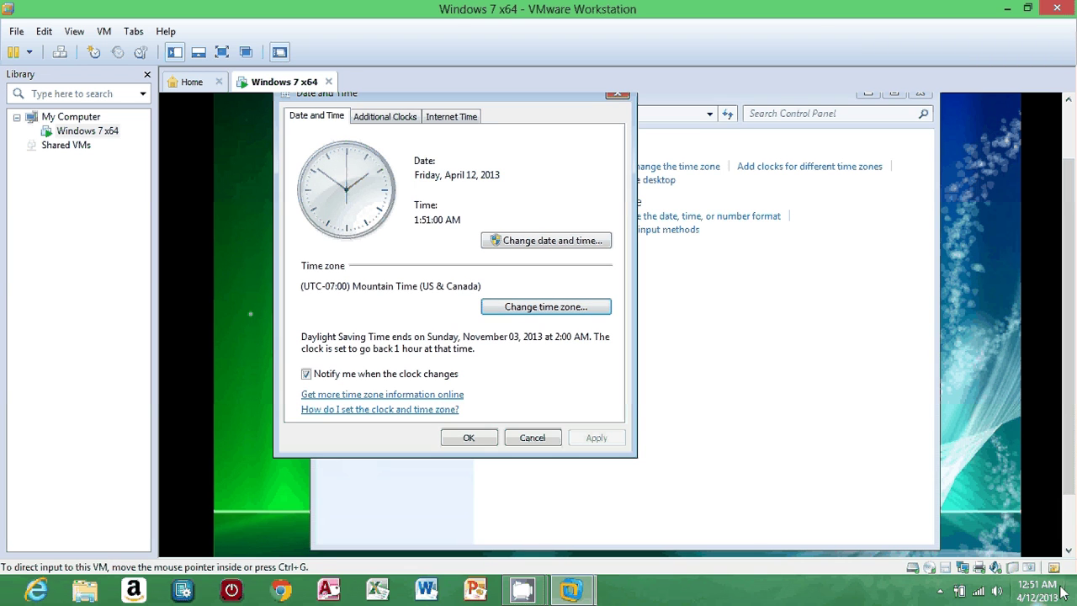
pyautogui.click(465, 438)
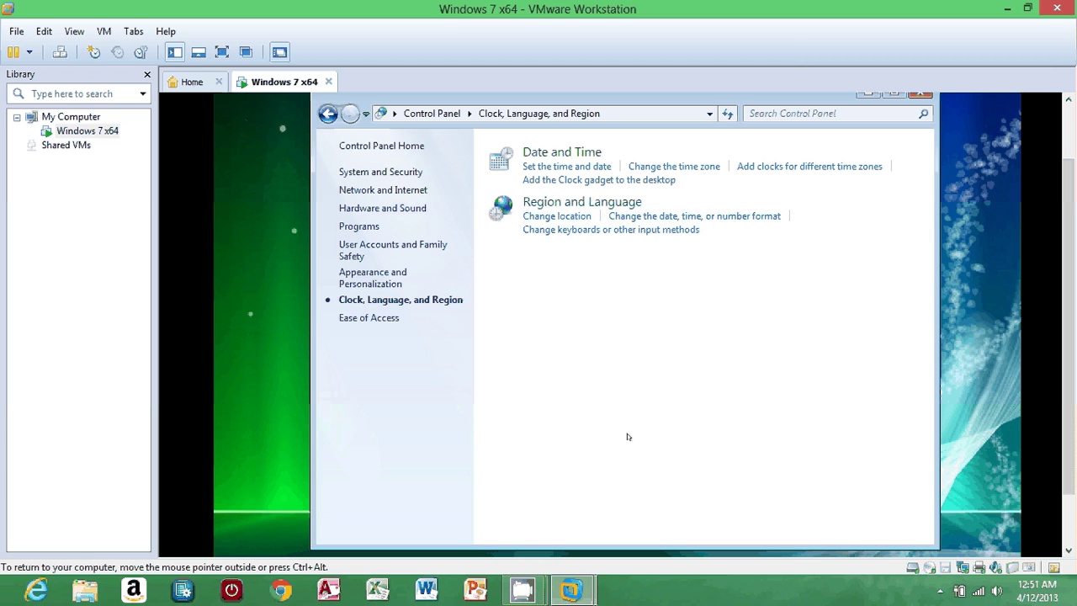
# - Check the current date and time on the host computer's clock
pyautogui.click(565, 167)
pyautogui.click(1043, 590)
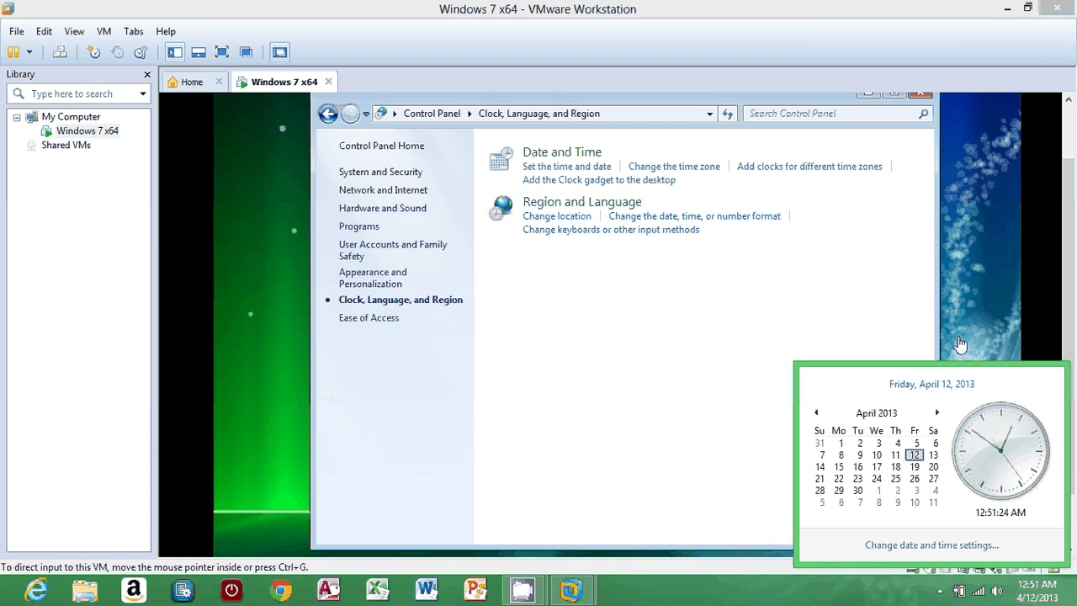
pyautogui.click(639, 297)
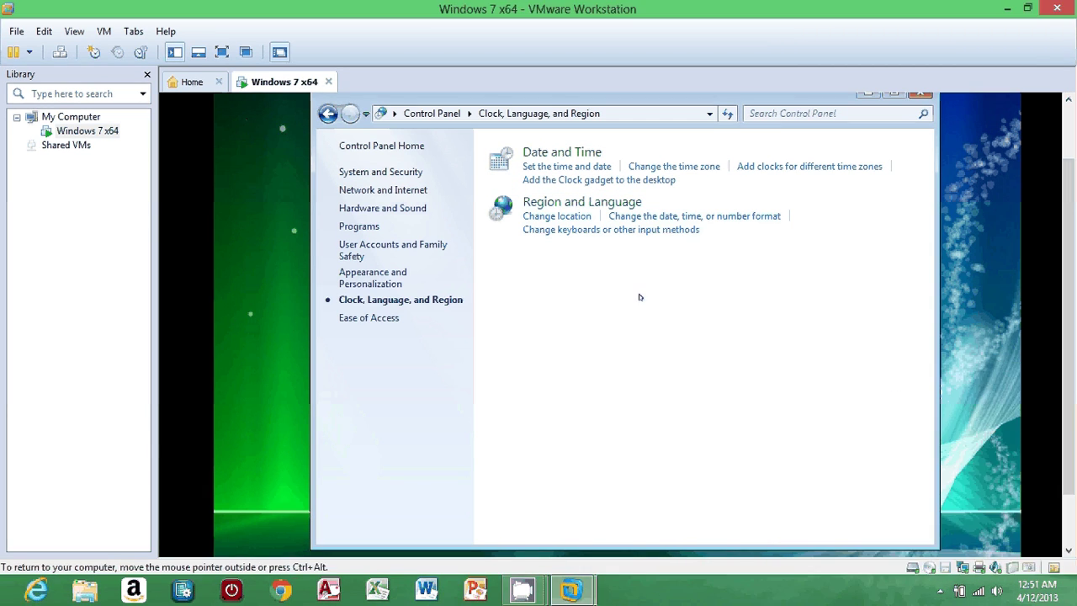
# - Change the hour of the system time to 2 AM, allowing the Date and Time program to make changes, and check the virtual machine's clock
pyautogui.click(562, 167)
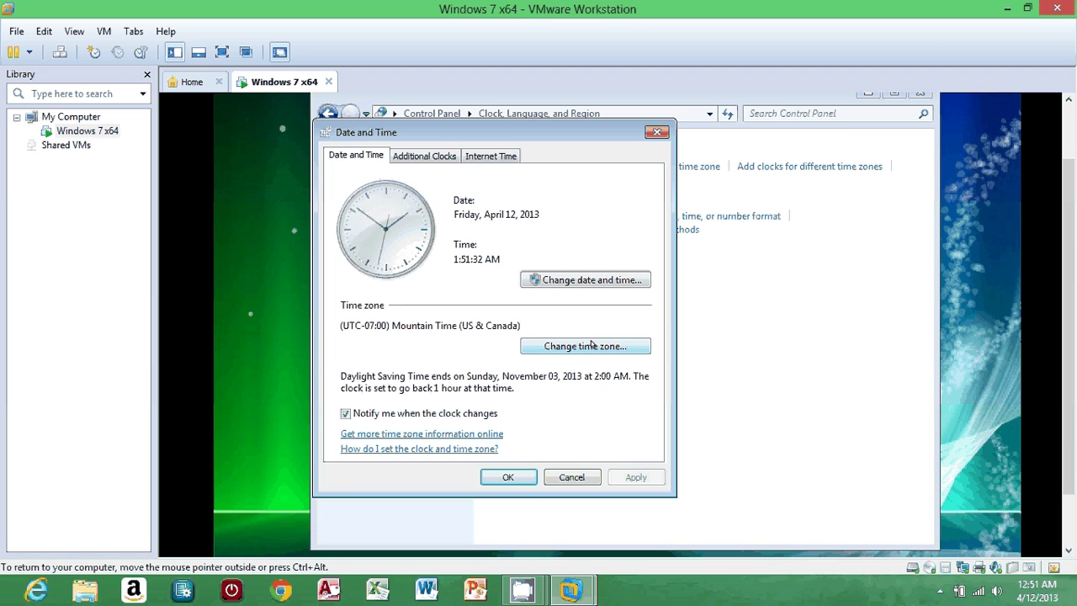
pyautogui.click(594, 280)
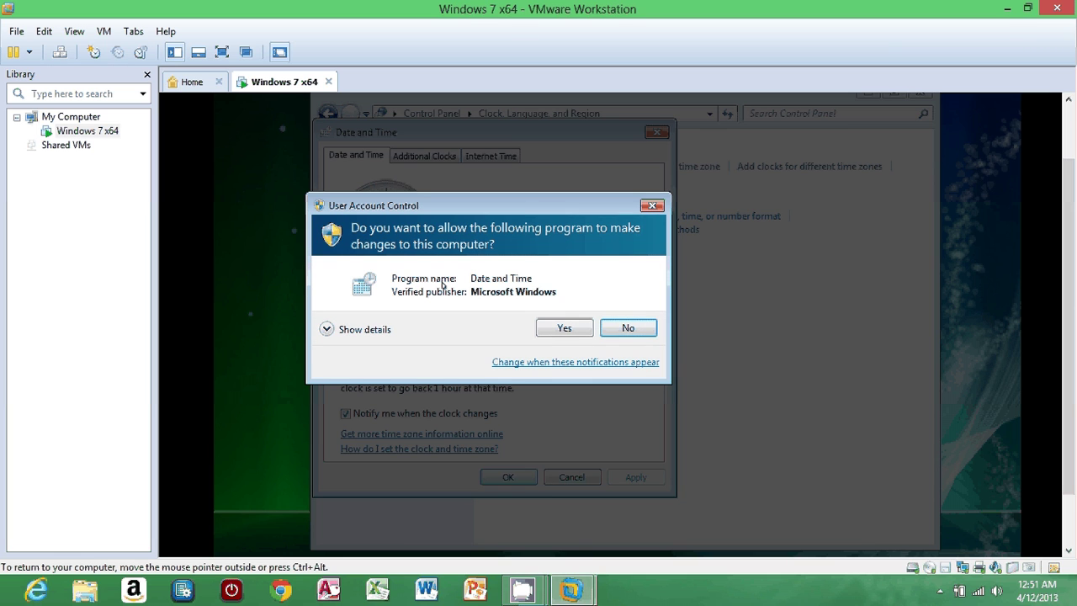
pyautogui.click(553, 330)
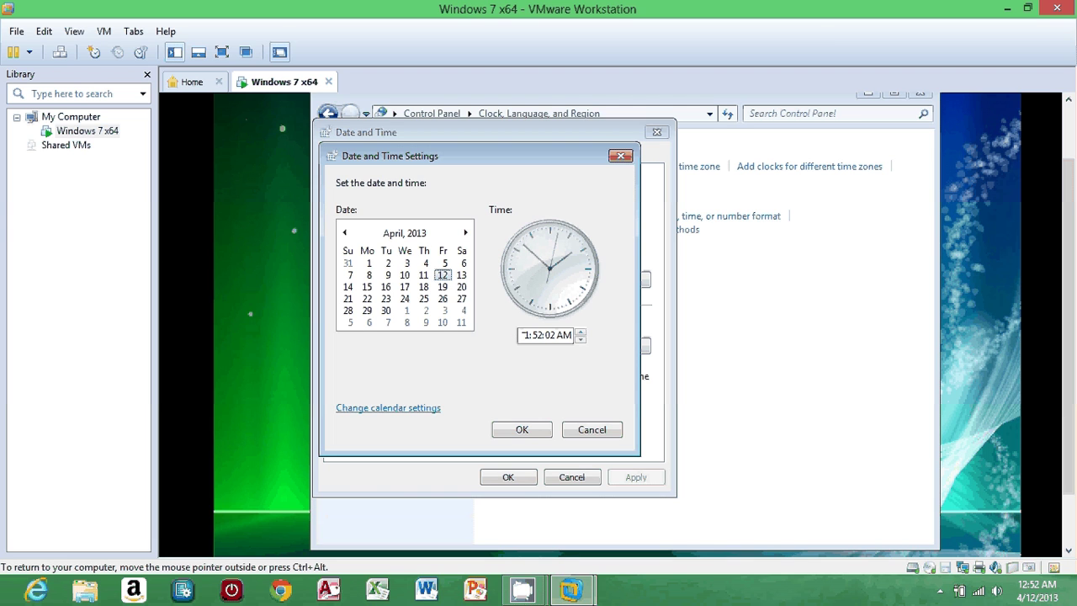
pyautogui.click(522, 334)
pyautogui.write('5')
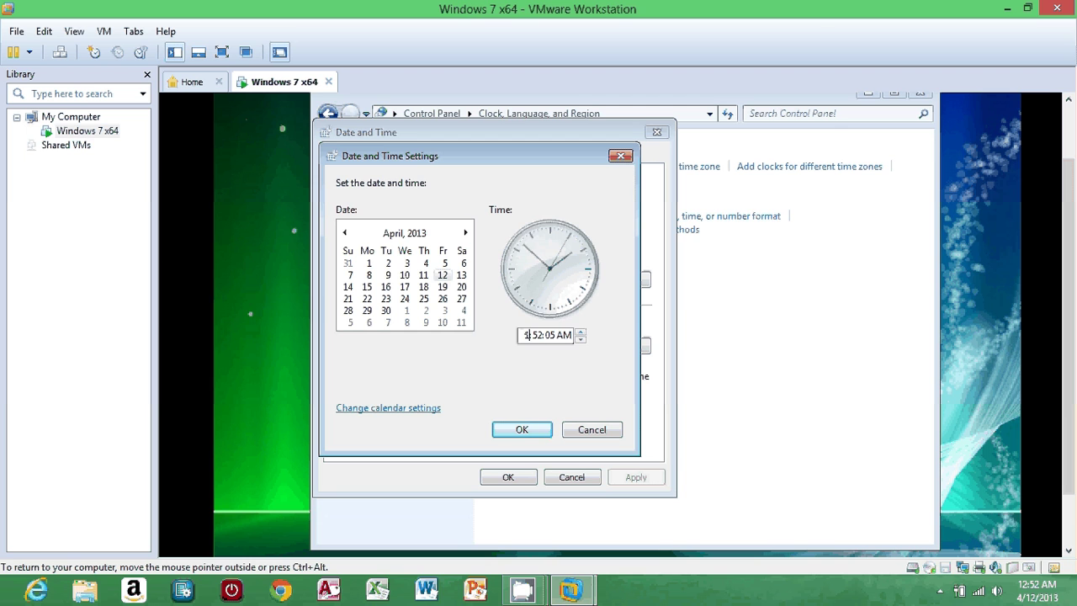
pyautogui.press('BackSpace')
pyautogui.write('11')
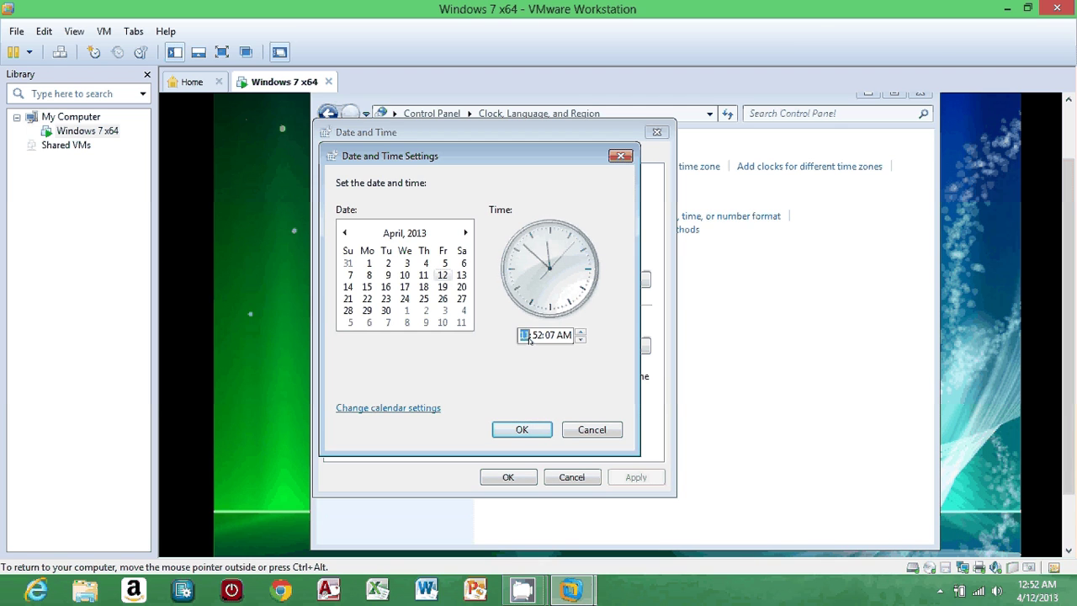
pyautogui.press('BackSpace')
pyautogui.write('2')
pyautogui.click(522, 428)
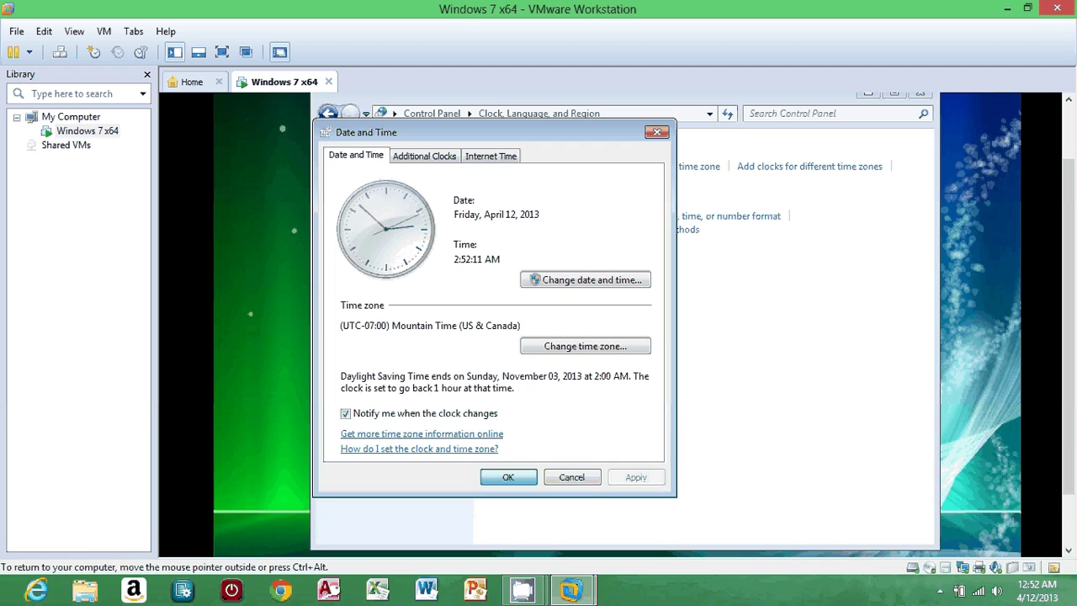
pyautogui.press('Return')
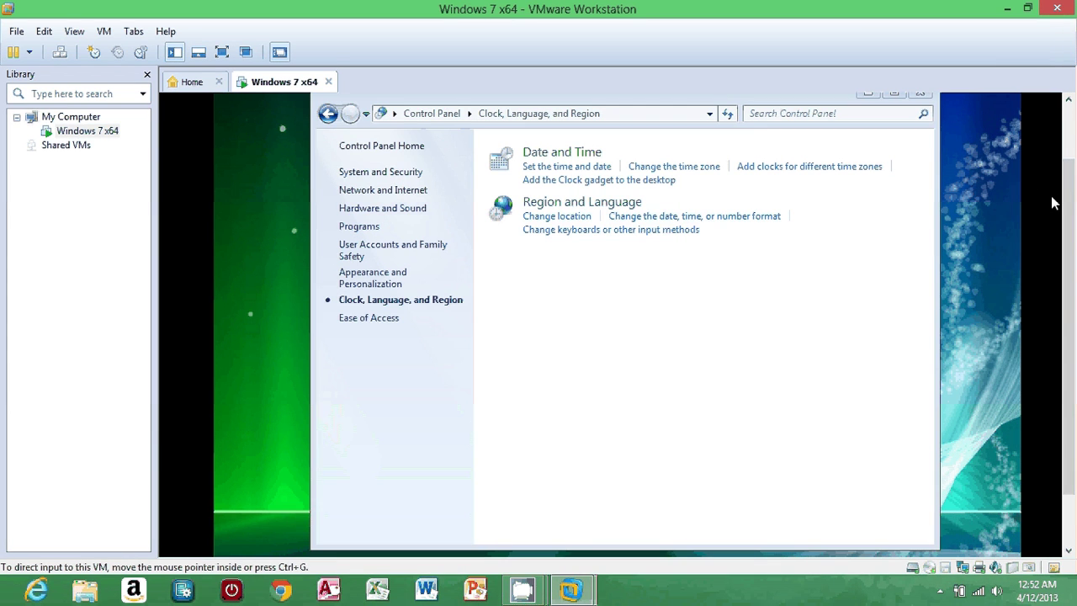
pyautogui.scroll(-2, 1071, 188)
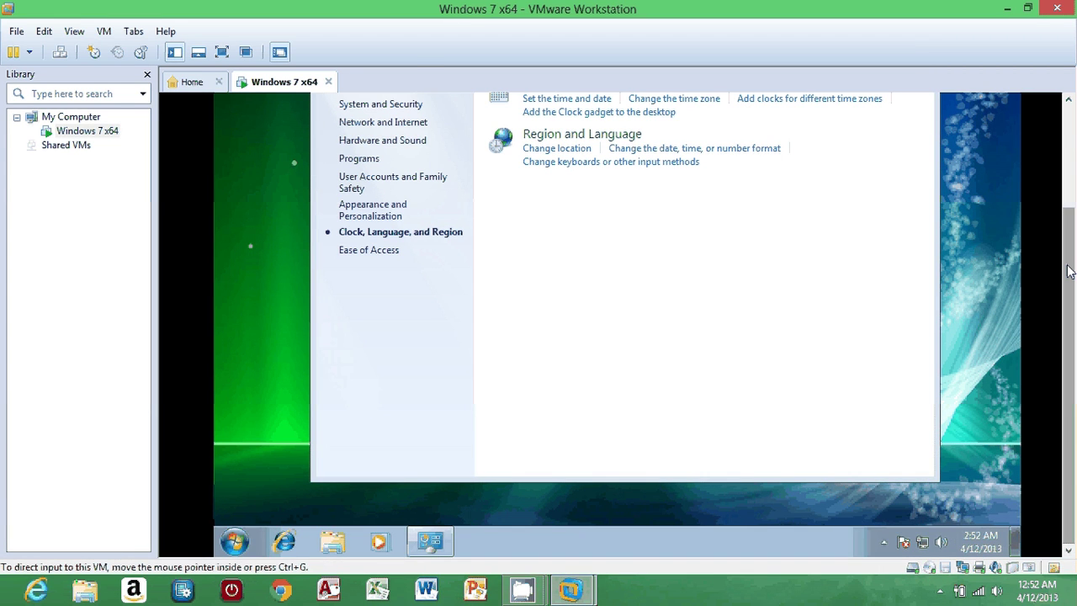
# - Open the User Account Control settings from User Accounts and Family Safety, allowing the settings program to make changes
pyautogui.scroll(3, 1067, 144)
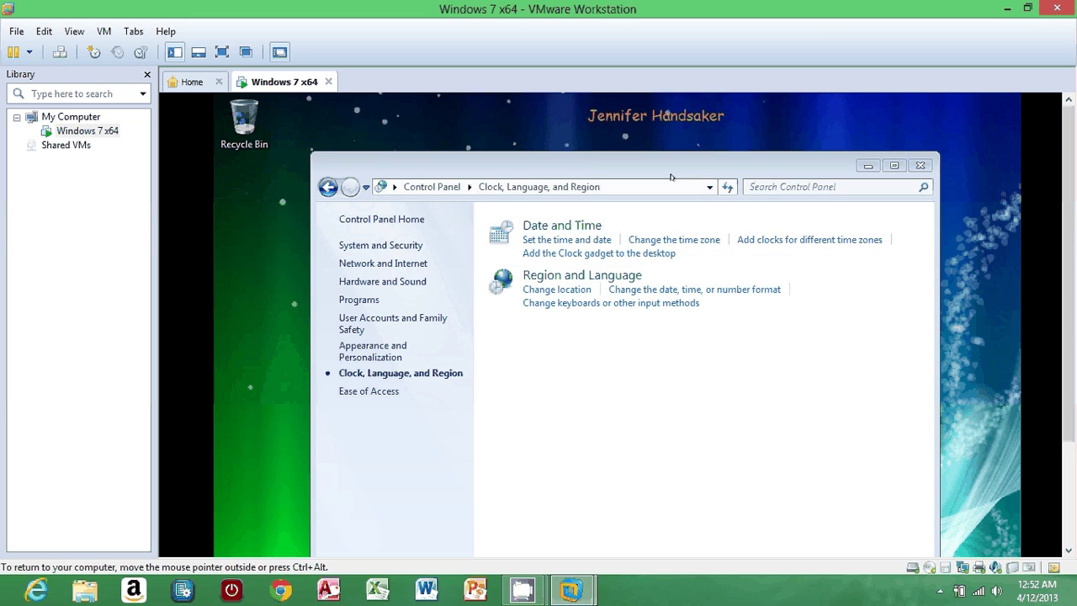
pyautogui.moveTo(671, 176); pyautogui.dragTo(663, 143)
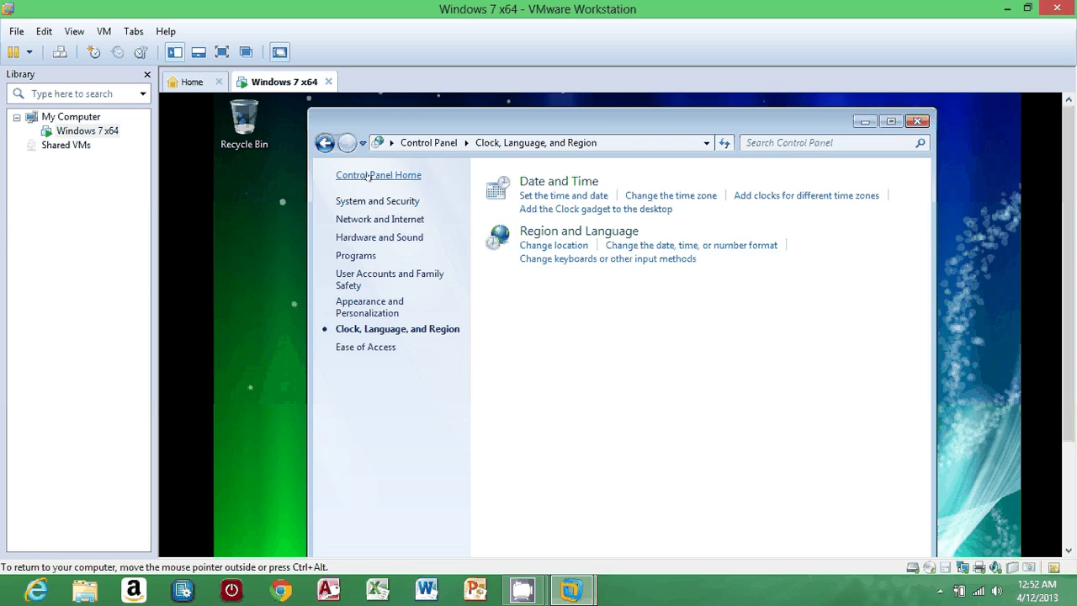
pyautogui.click(392, 274)
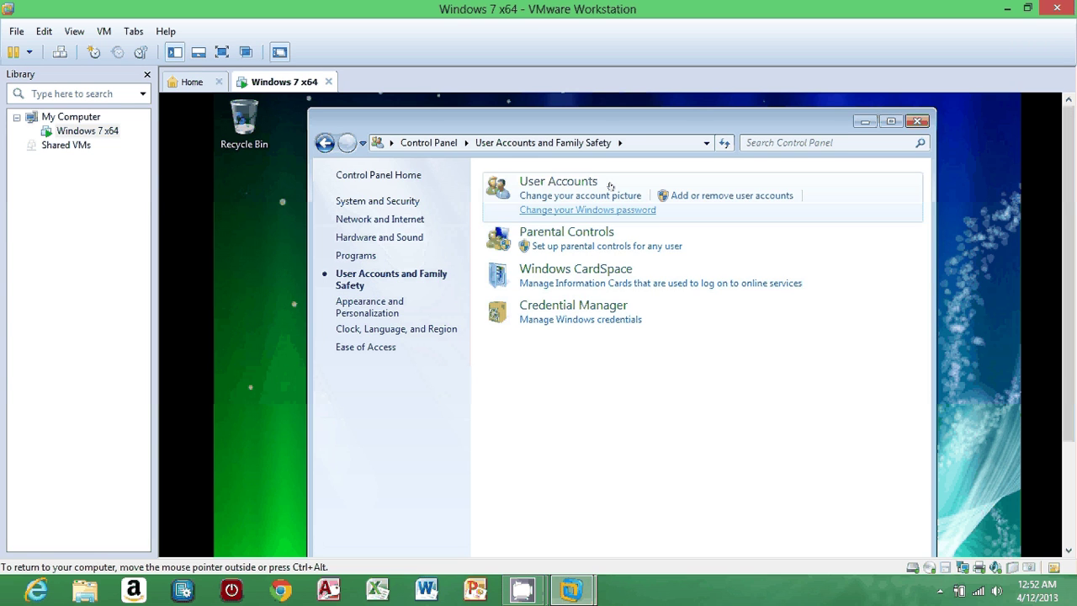
pyautogui.click(569, 180)
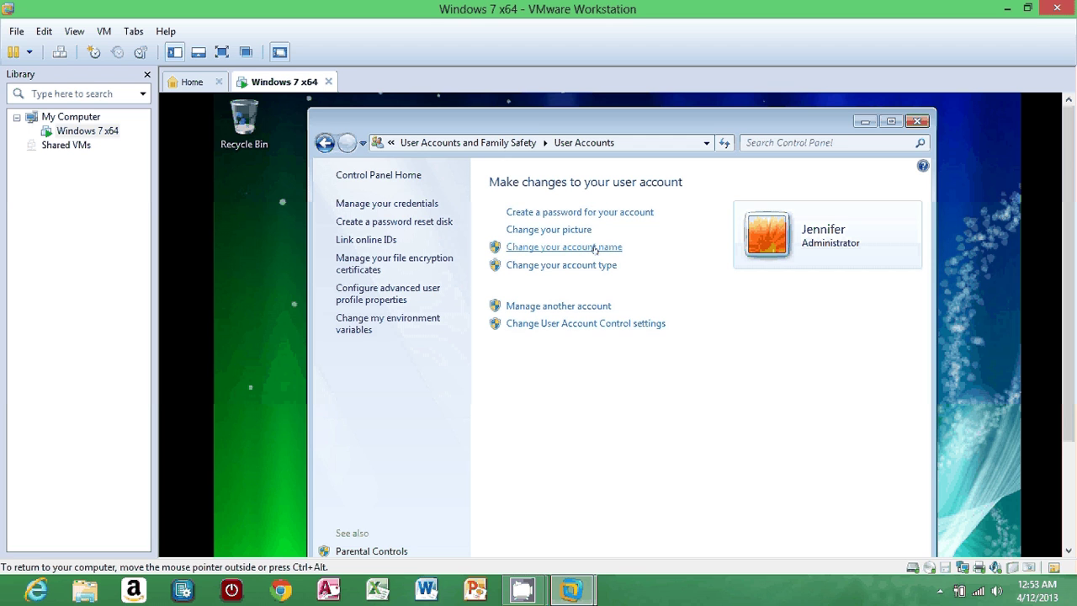
pyautogui.click(602, 325)
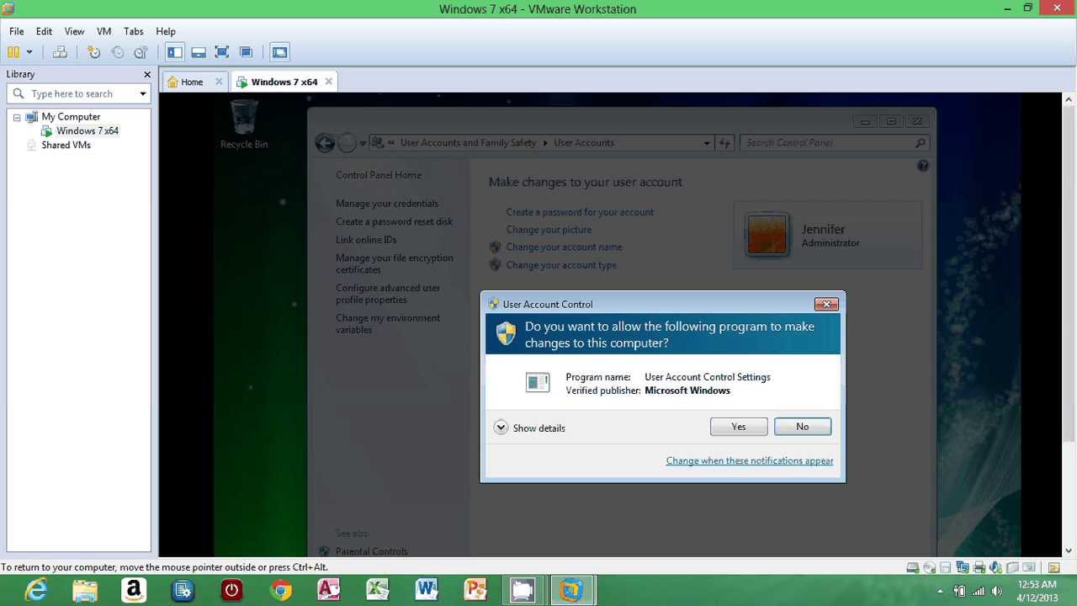
pyautogui.click(737, 426)
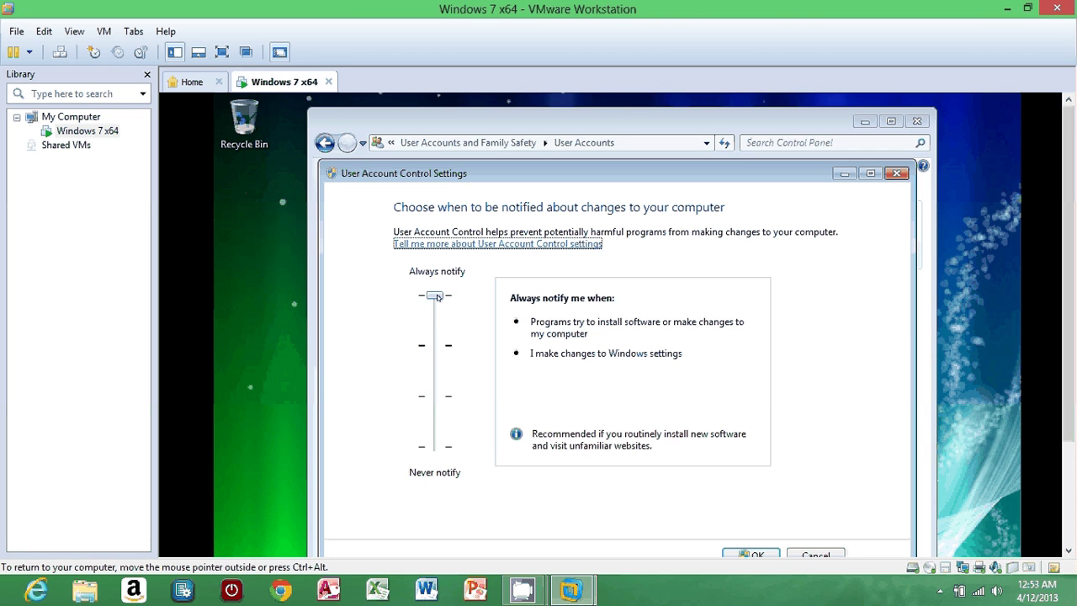
# - Lower the notification level to Default (notify only when programs try to make changes), allow the change, and close Control Panel
pyautogui.moveTo(436, 295); pyautogui.dragTo(436, 338)
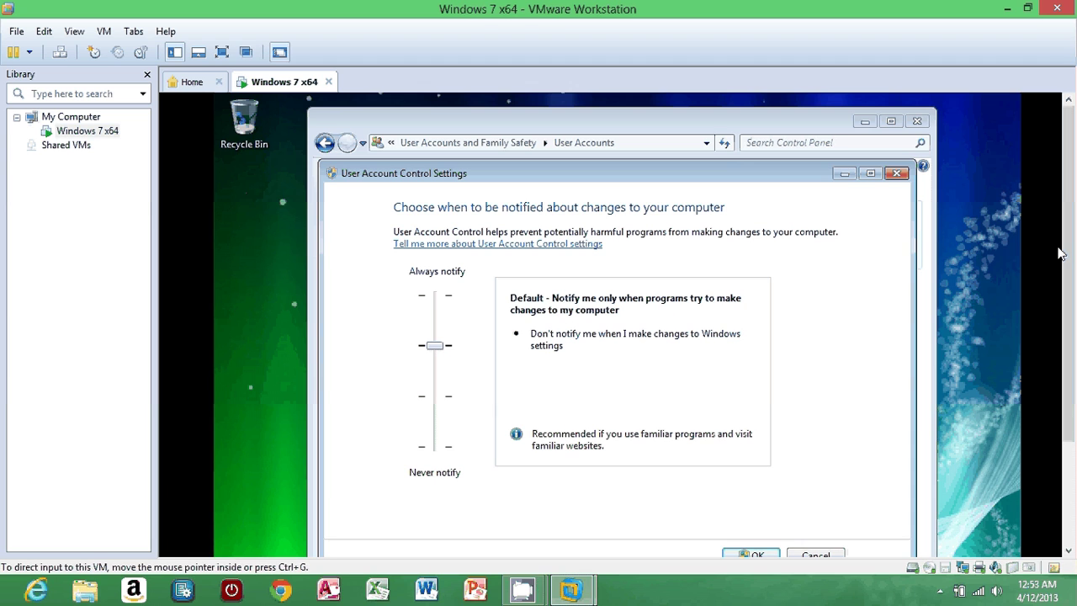
pyautogui.scroll(-2, 1060, 253)
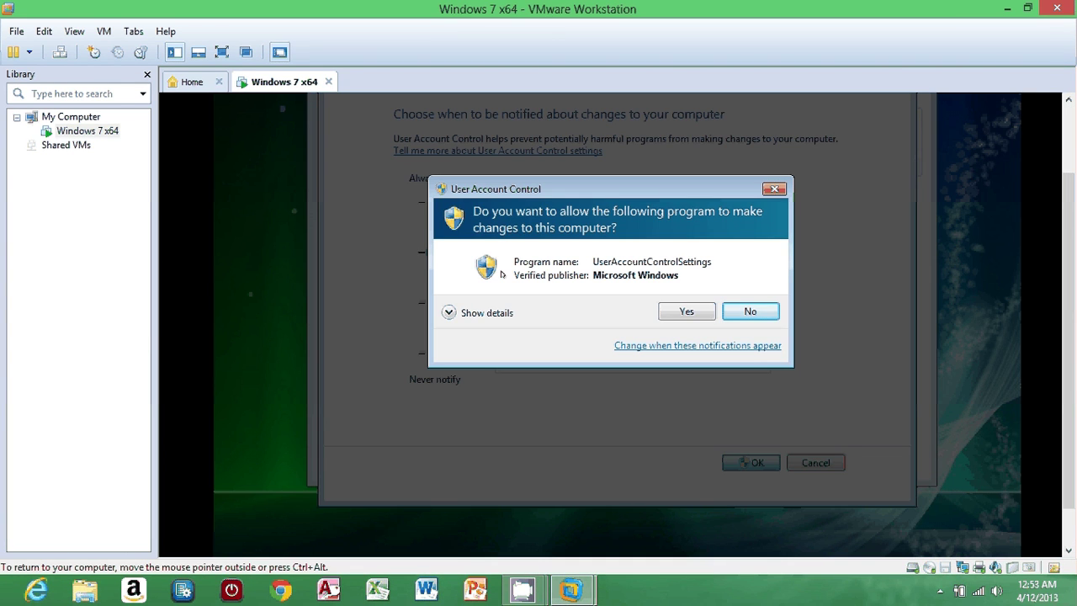
pyautogui.click(691, 316)
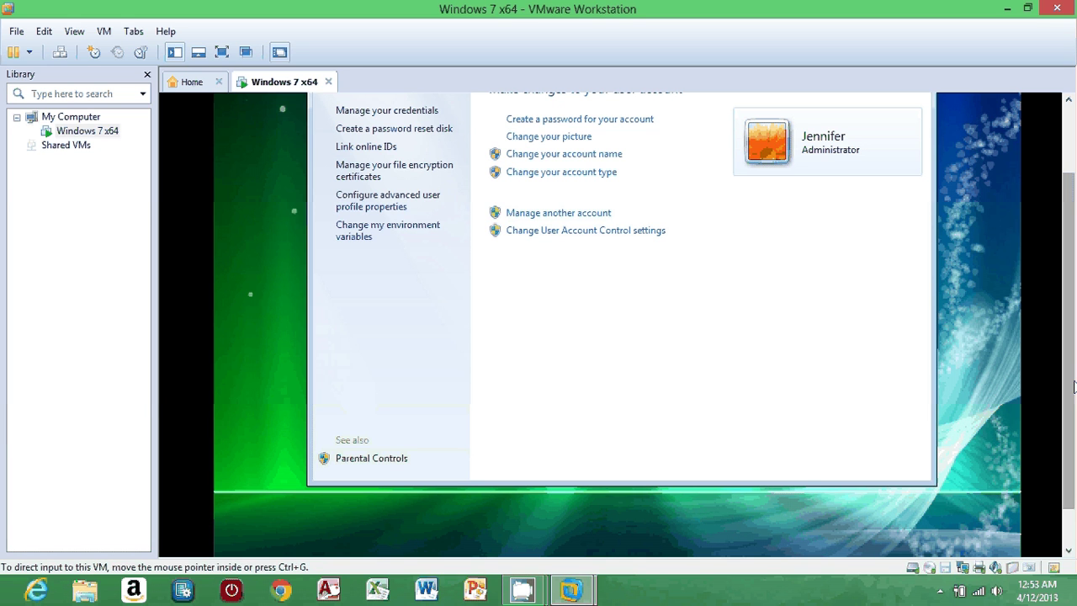
pyautogui.moveTo(1072, 271); pyautogui.dragTo(1073, 298)
pyautogui.click(917, 120)
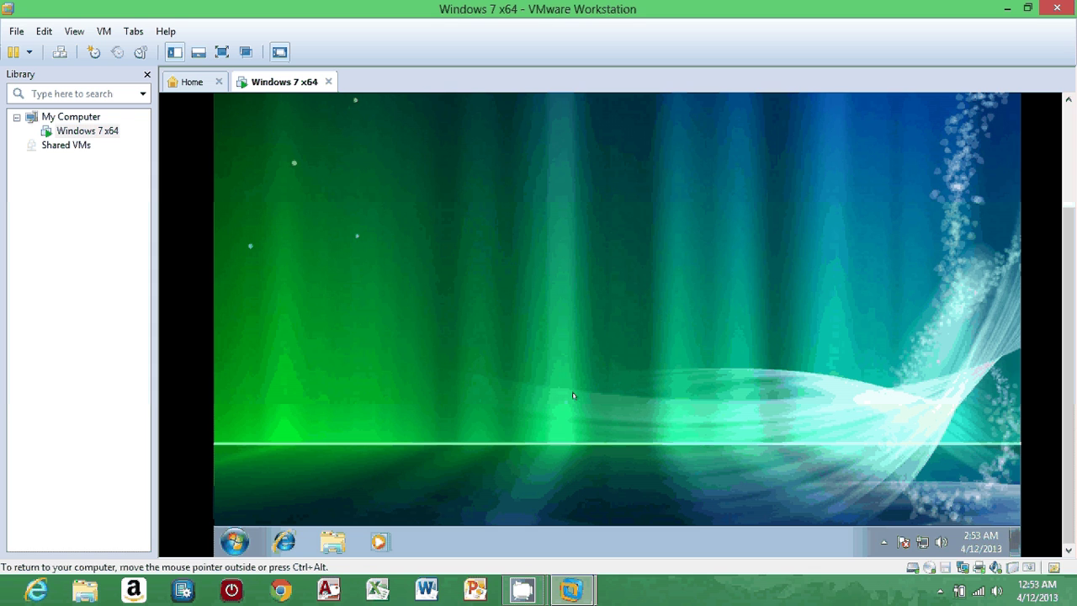
# - Search for CMD in the virtual machine's programs and open the command prompt
pyautogui.click(235, 541)
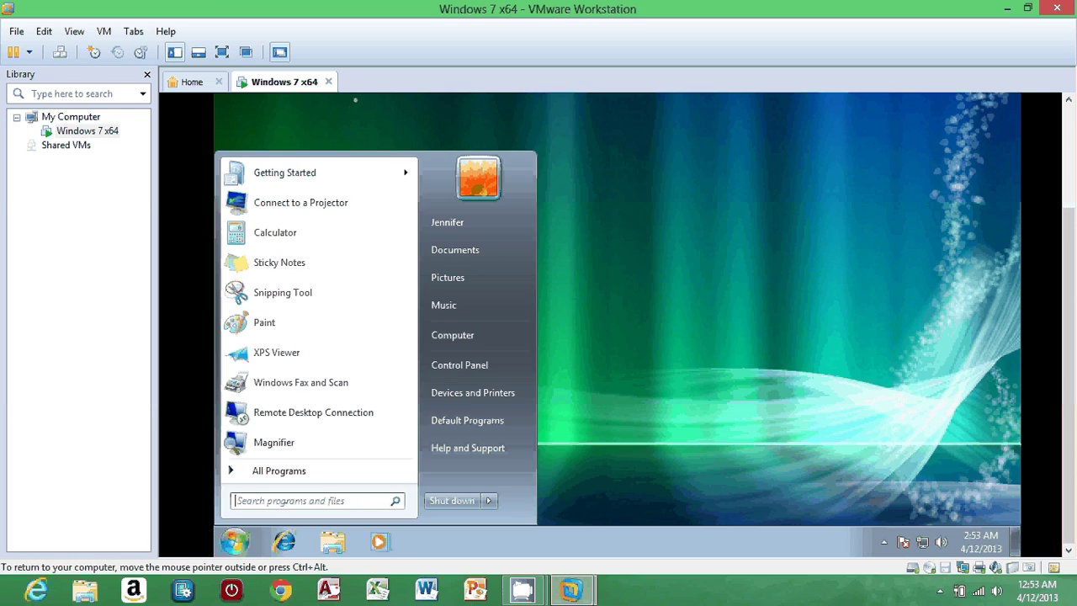
pyautogui.click(289, 501)
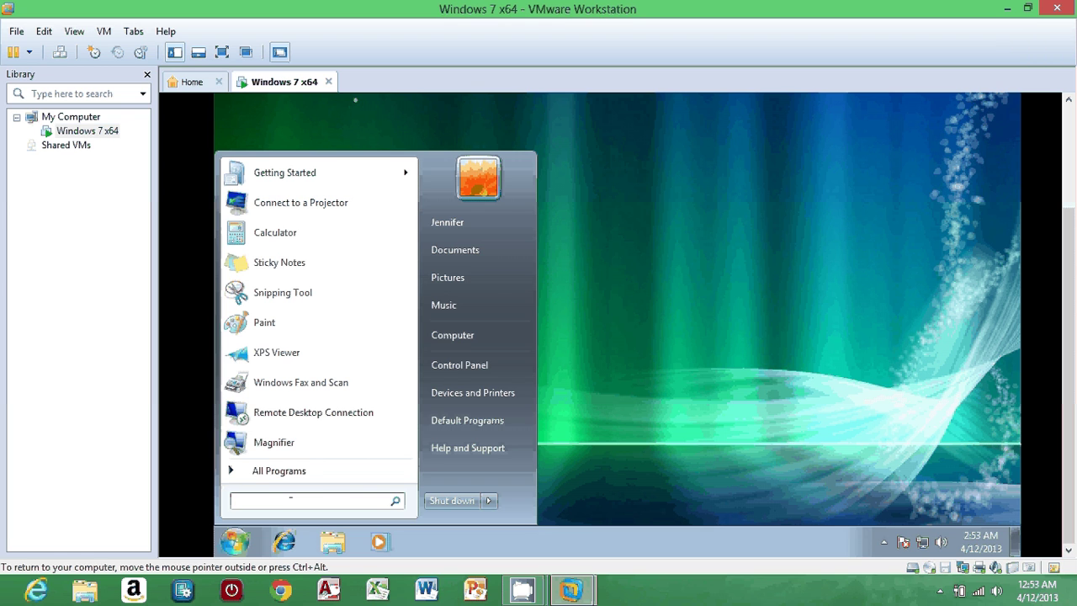
pyautogui.write('CM')
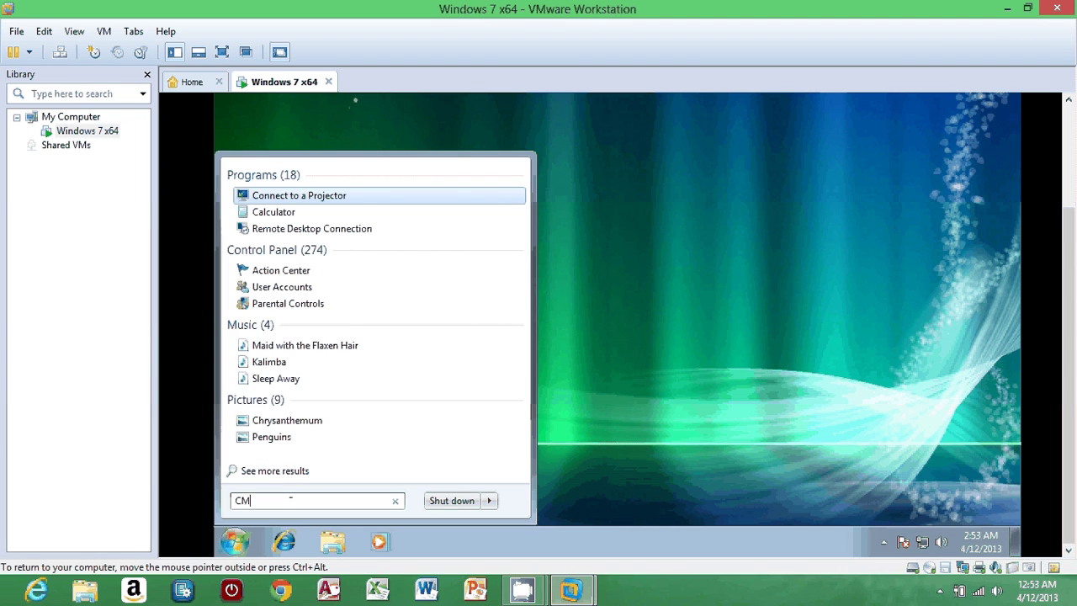
pyautogui.write('D')
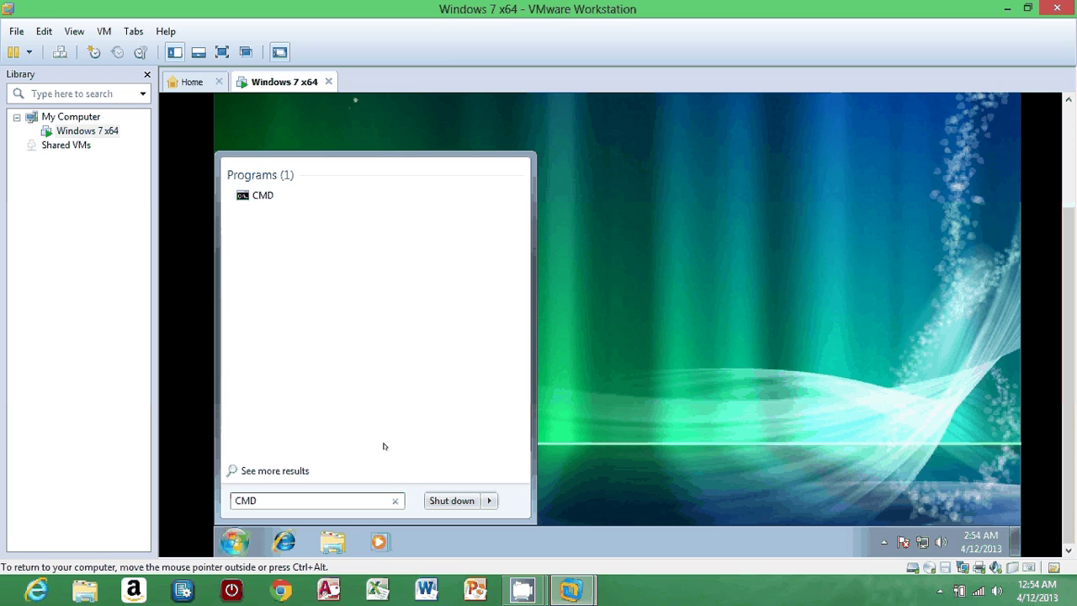
pyautogui.click(297, 201)
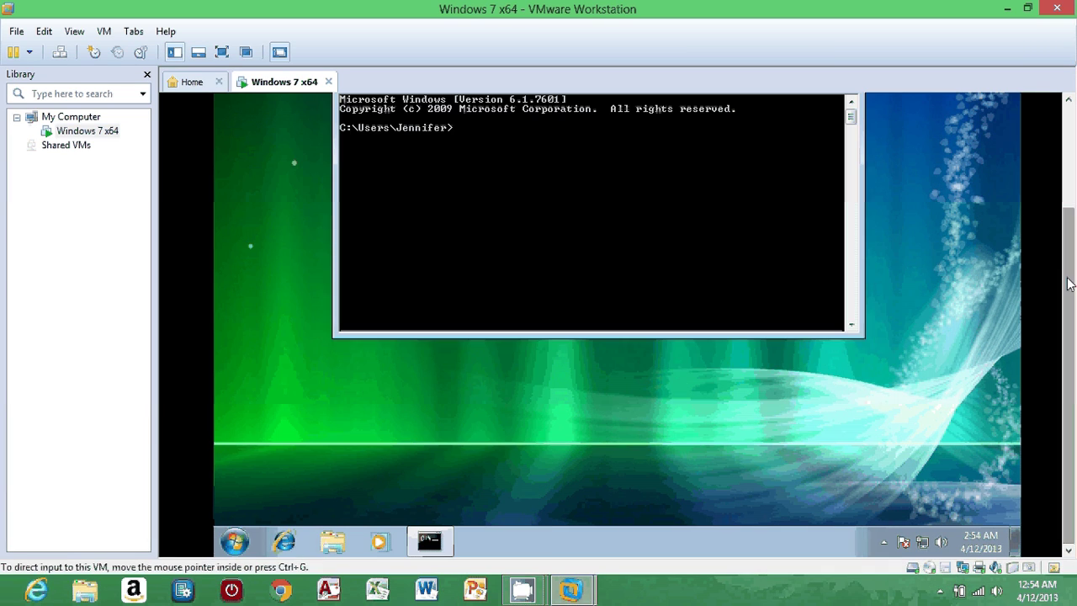
pyautogui.scroll(2, 1066, 283)
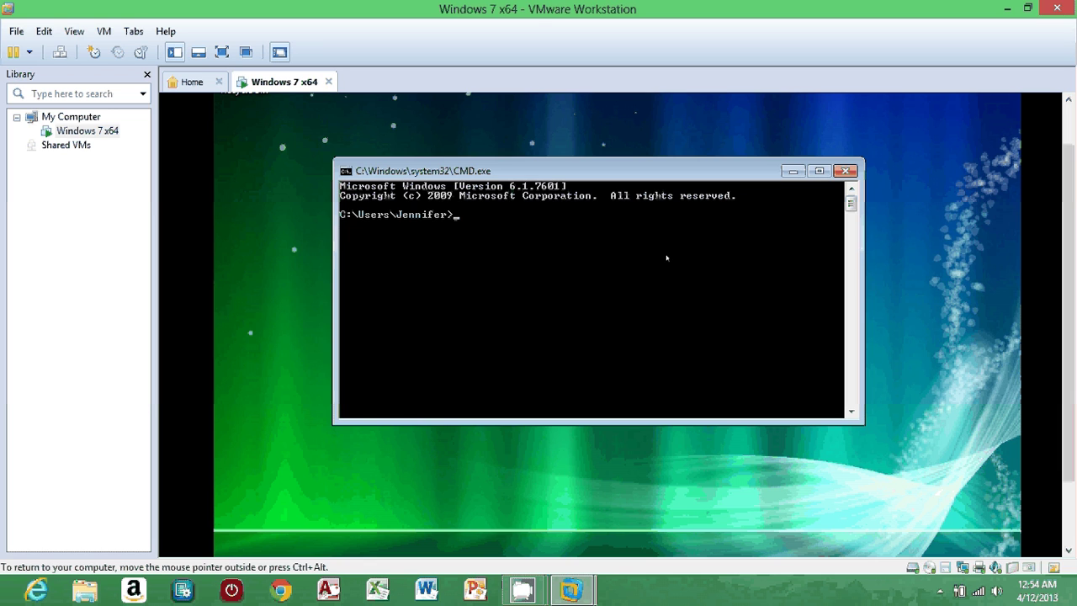
# - Run DISKPART from the command prompt, allow it to make changes, and close the DiskPart window
pyautogui.write('DISKPART')
pyautogui.press('Return')
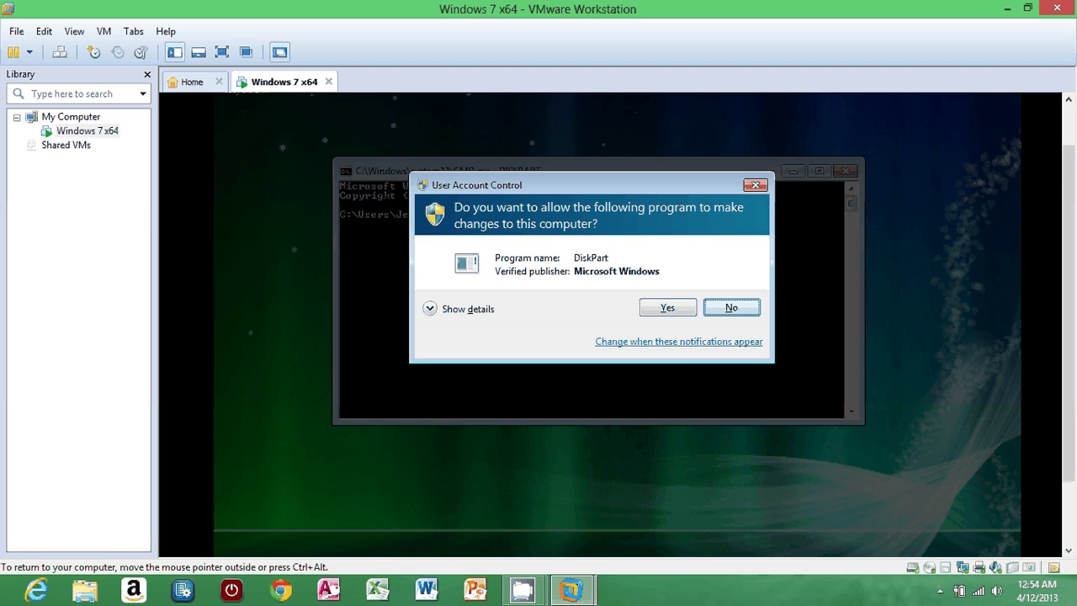
pyautogui.click(681, 308)
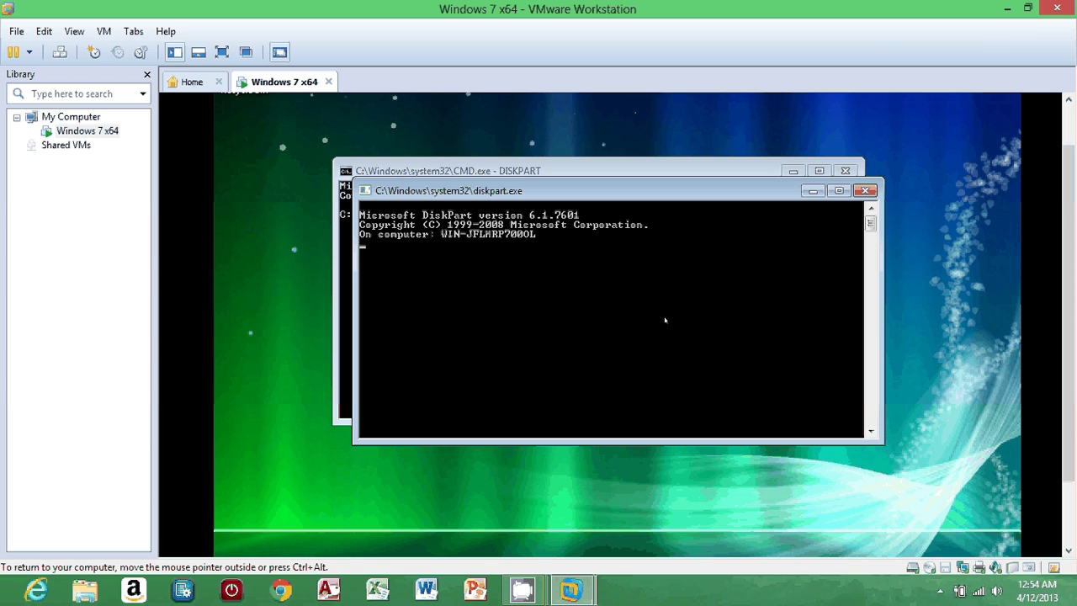
pyautogui.click(868, 191)
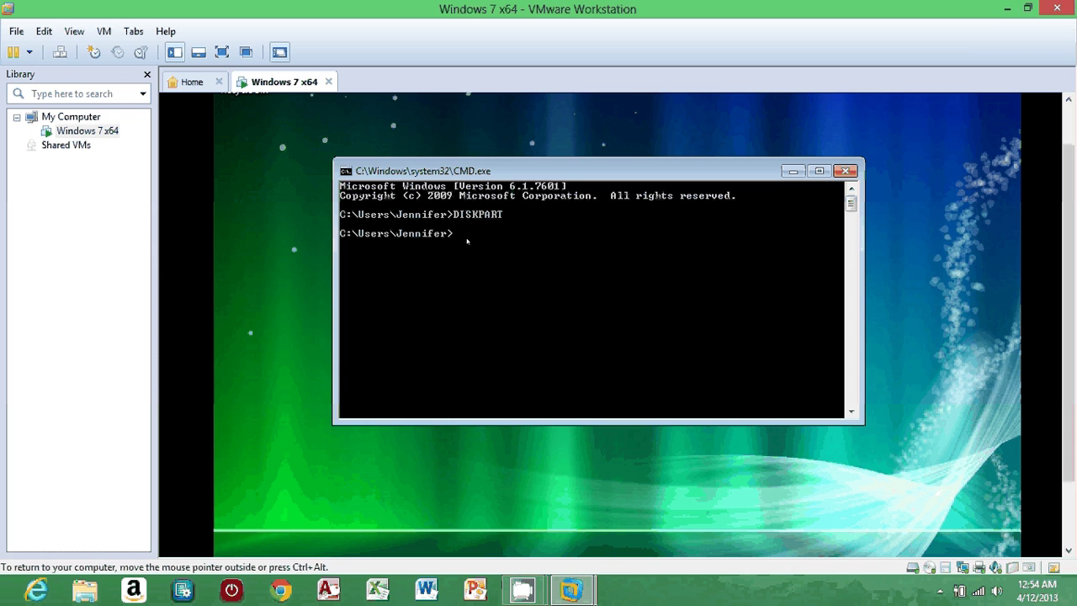
# - Run DISKPART again, refuse it permission to make changes, and close the command prompt
pyautogui.write('dIS')
pyautogui.press('BackSpace')
pyautogui.press('BackSpace')
pyautogui.press('BackSpace')
pyautogui.write('DISP')
pyautogui.press('BackSpace')
pyautogui.write('KPART')
pyautogui.press('Return')
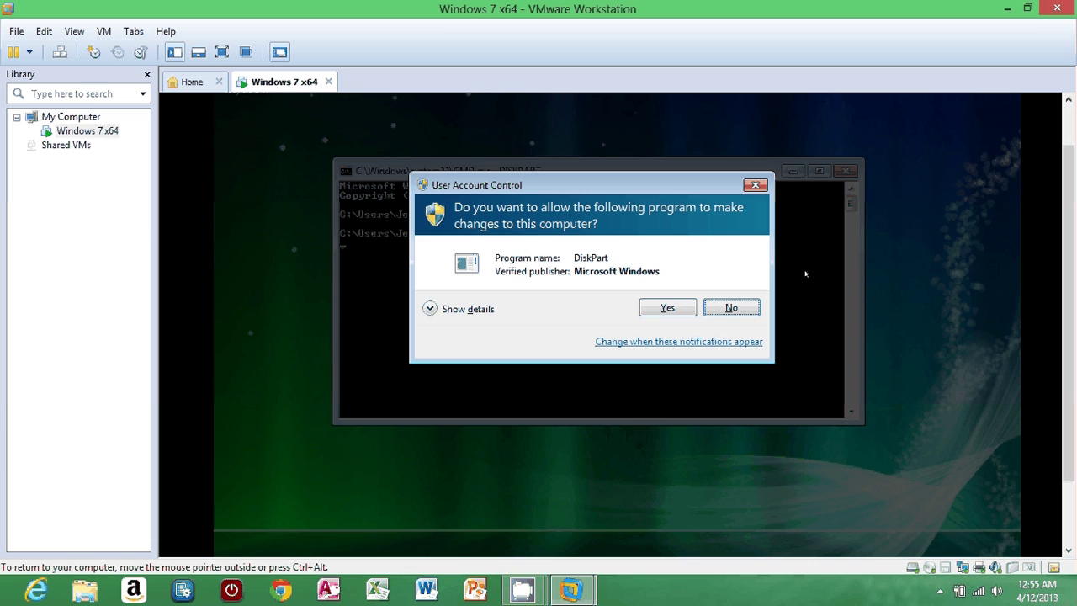
pyautogui.press('Return')
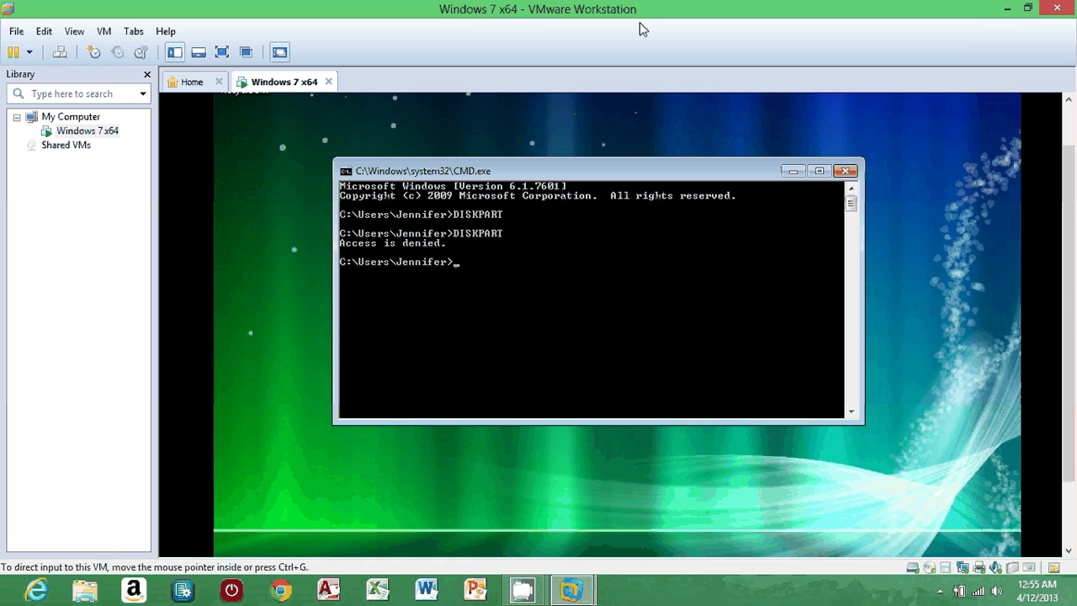
pyautogui.click(845, 171)
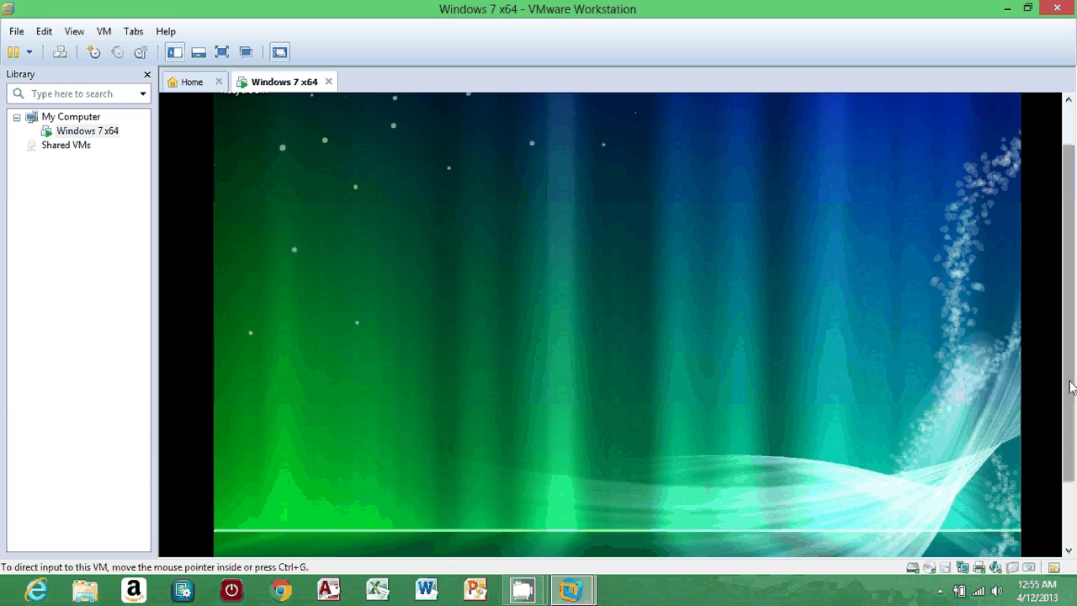
pyautogui.scroll(-2, 1040, 400)
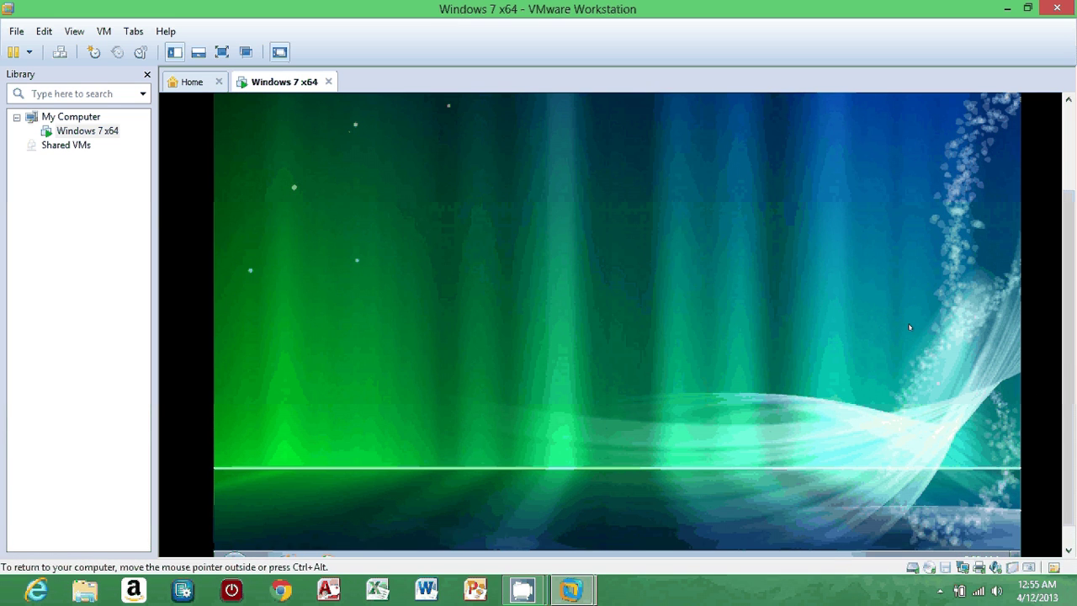